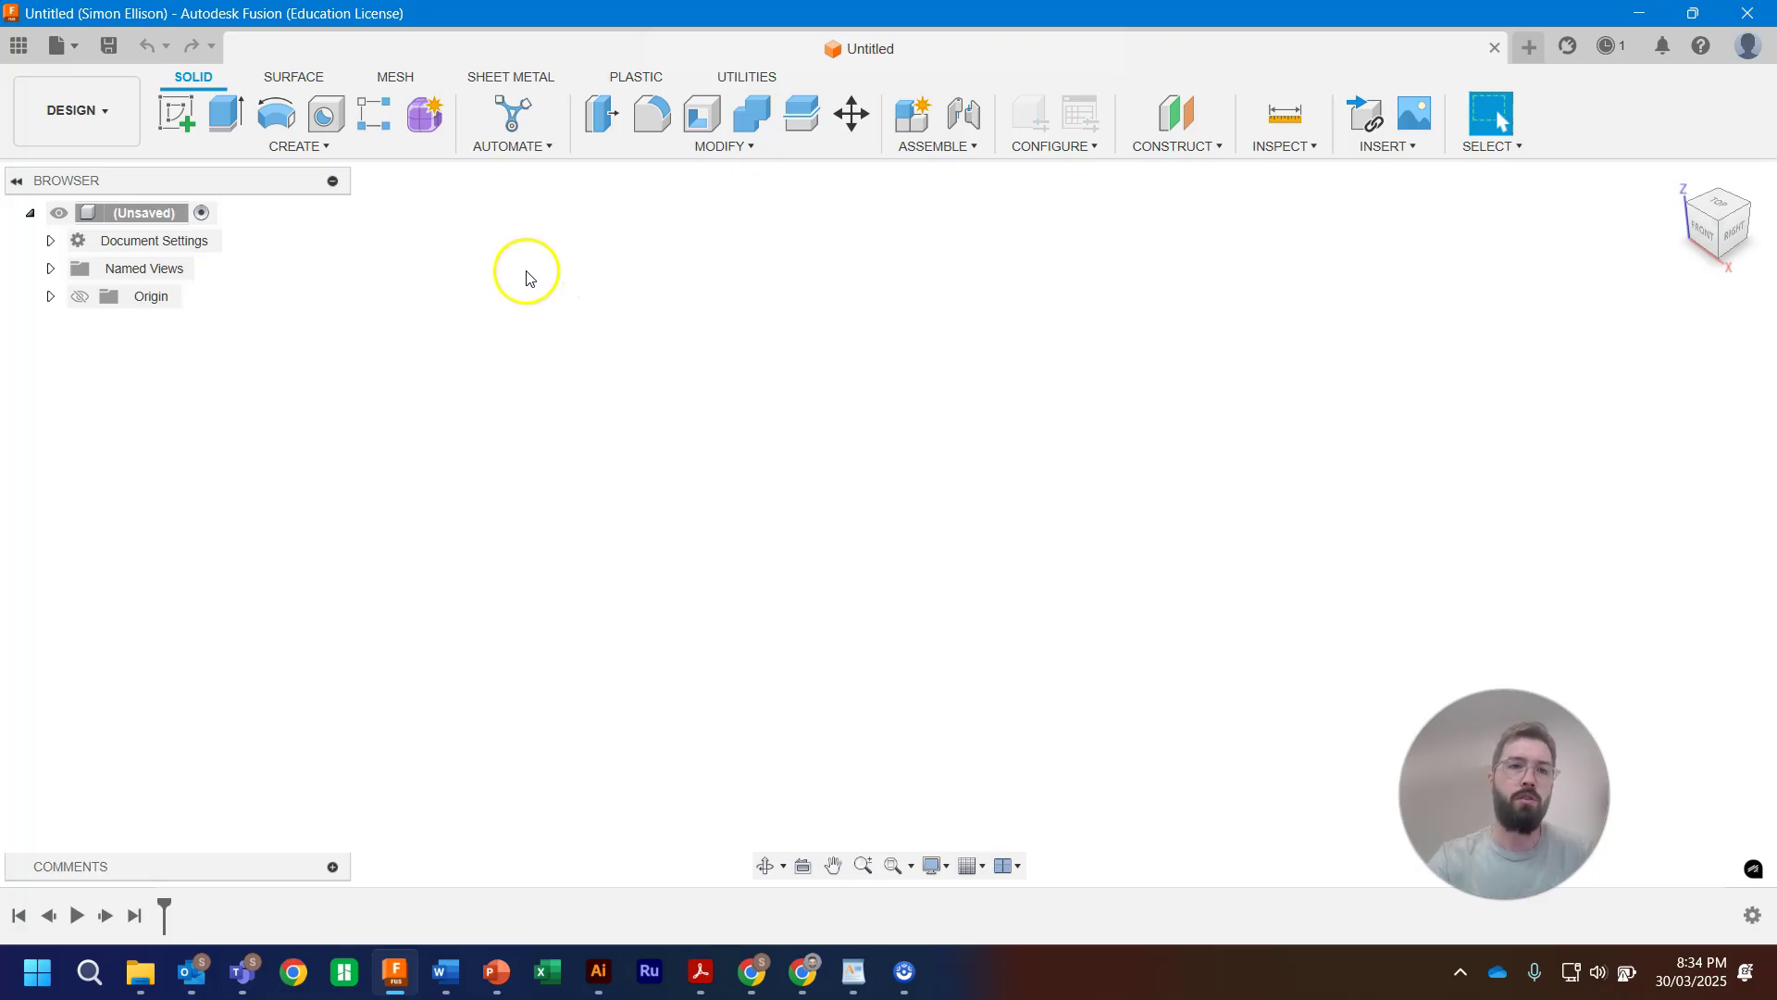
Step: Start saving the untitled design and set its location to the top level of the School Subject designs project
{"action": "left_click", "coordinate": [108, 42]}
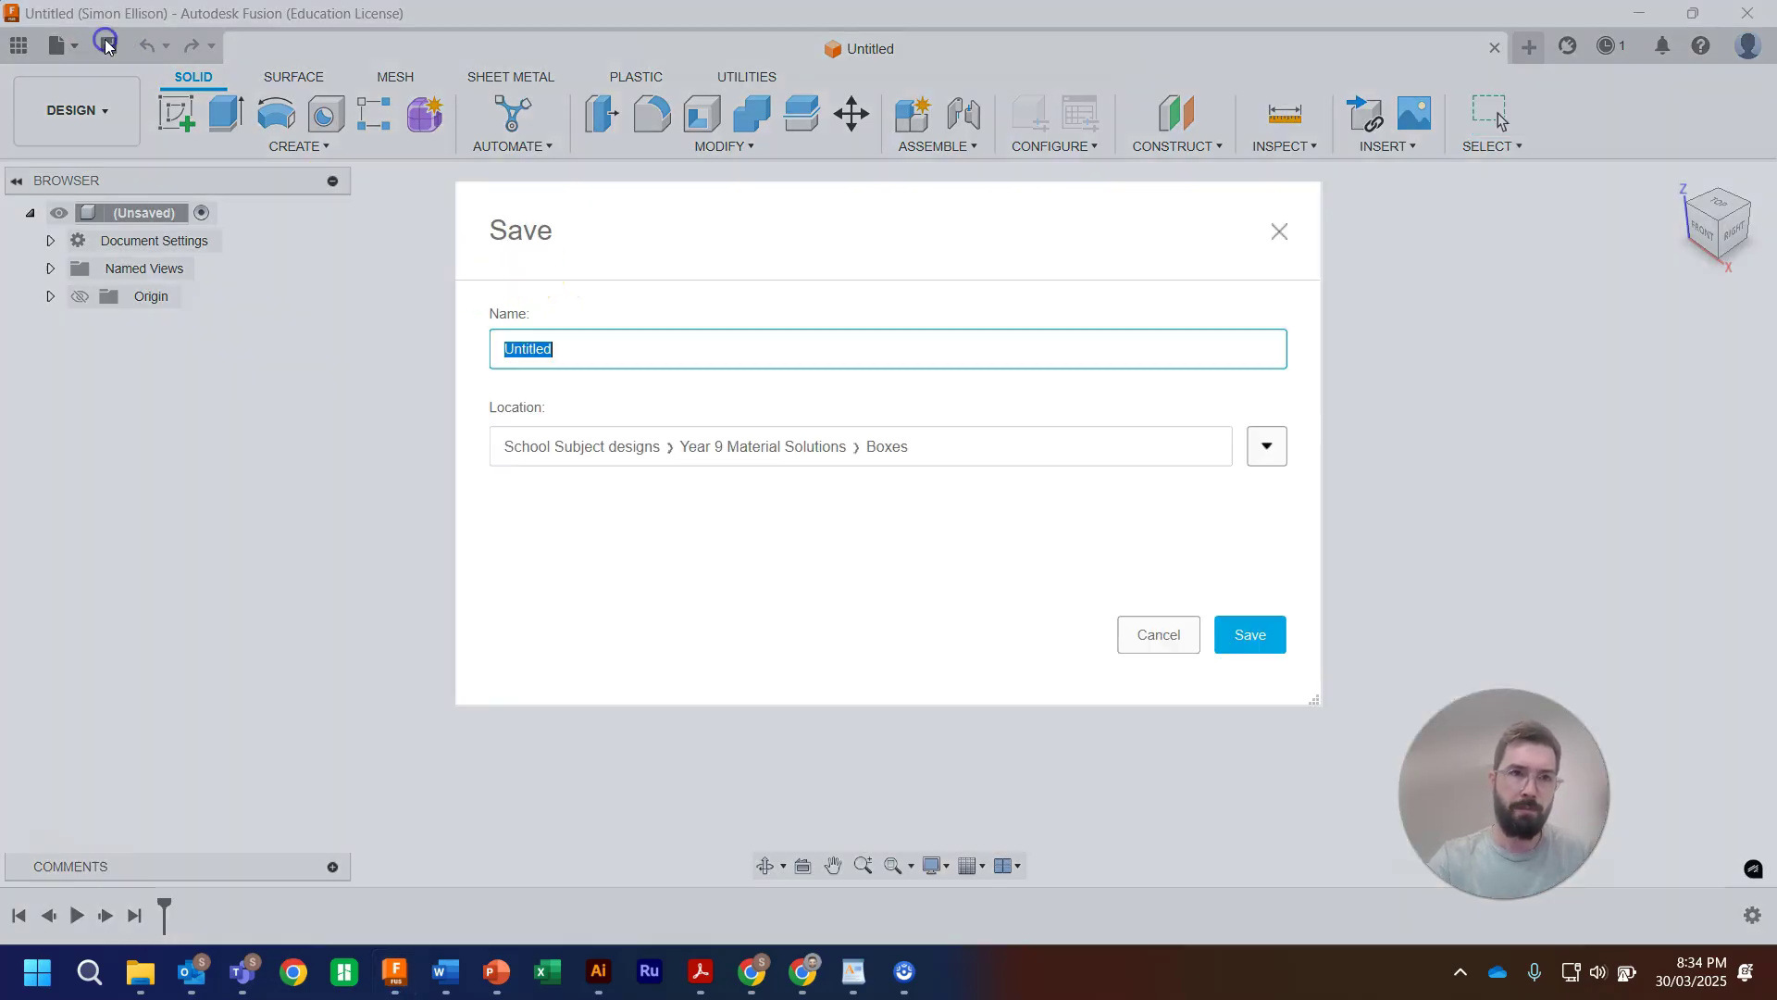
{"action": "left_click", "coordinate": [1266, 445]}
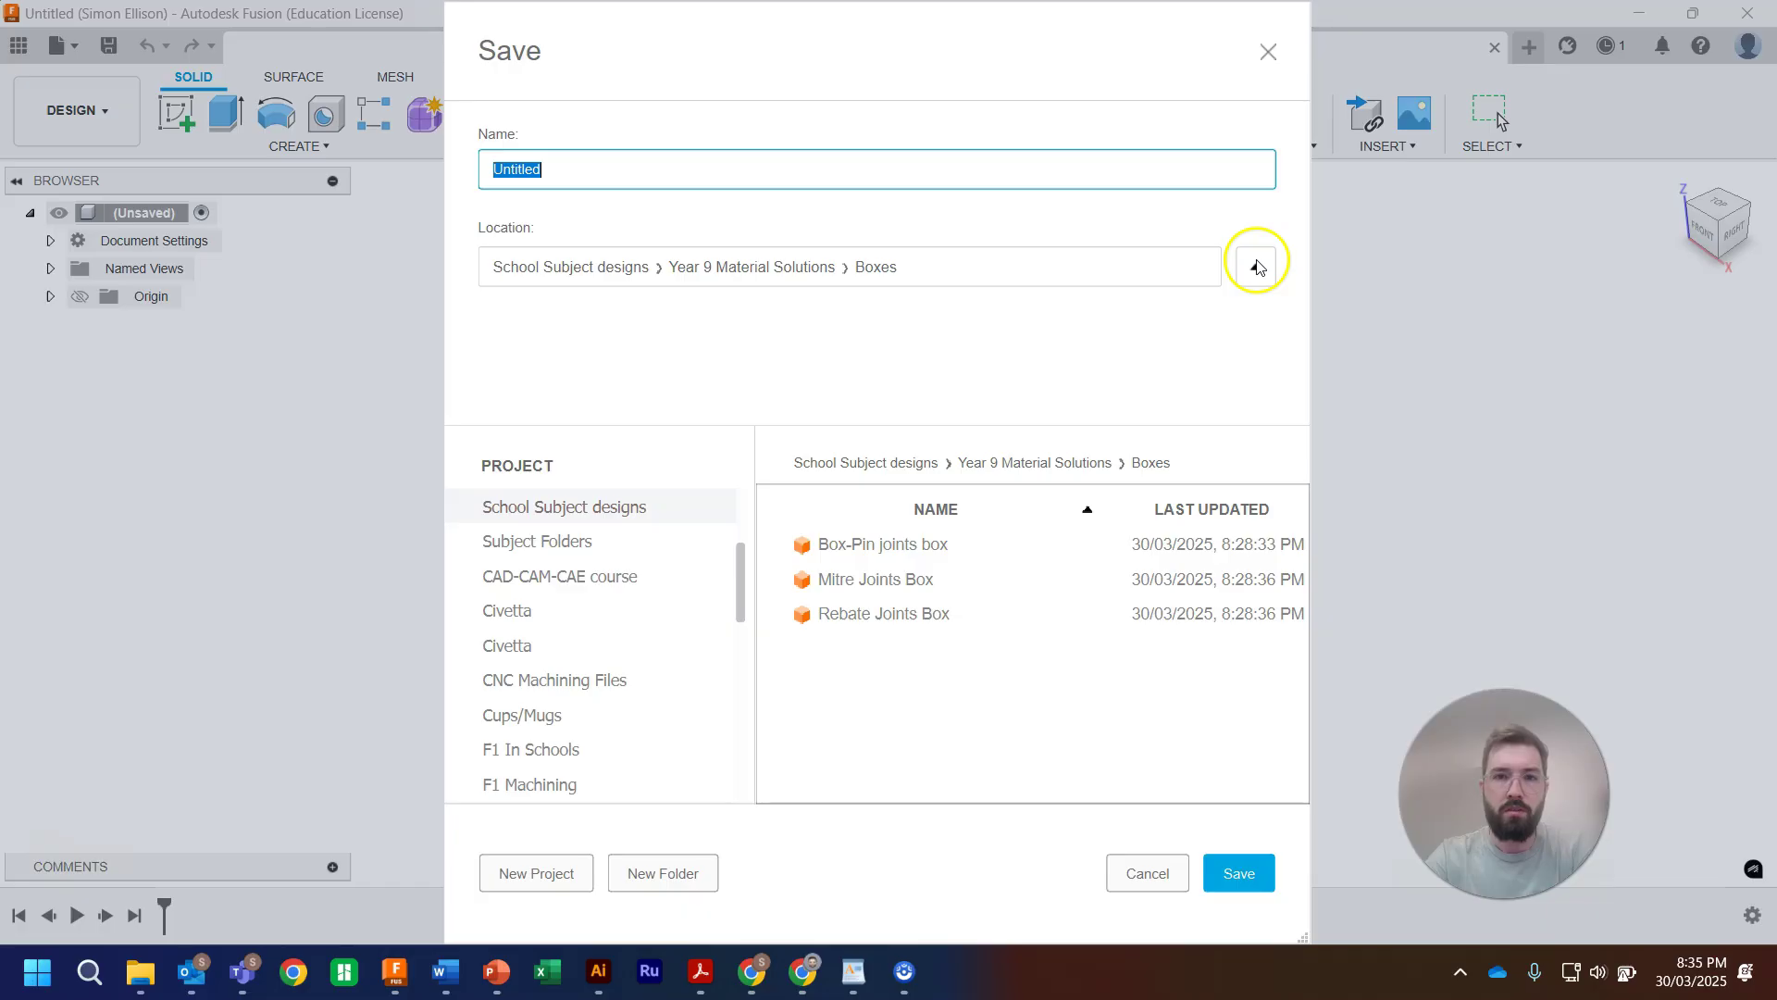
{"action": "scroll", "coordinate": [559, 583], "scroll_direction": "up", "scroll_amount": 2}
{"action": "scroll", "coordinate": [572, 534], "scroll_direction": "down", "scroll_amount": 1}
{"action": "scroll", "coordinate": [571, 537], "scroll_direction": "down", "scroll_amount": 10}
{"action": "scroll", "coordinate": [574, 556], "scroll_direction": "up", "scroll_amount": 10}
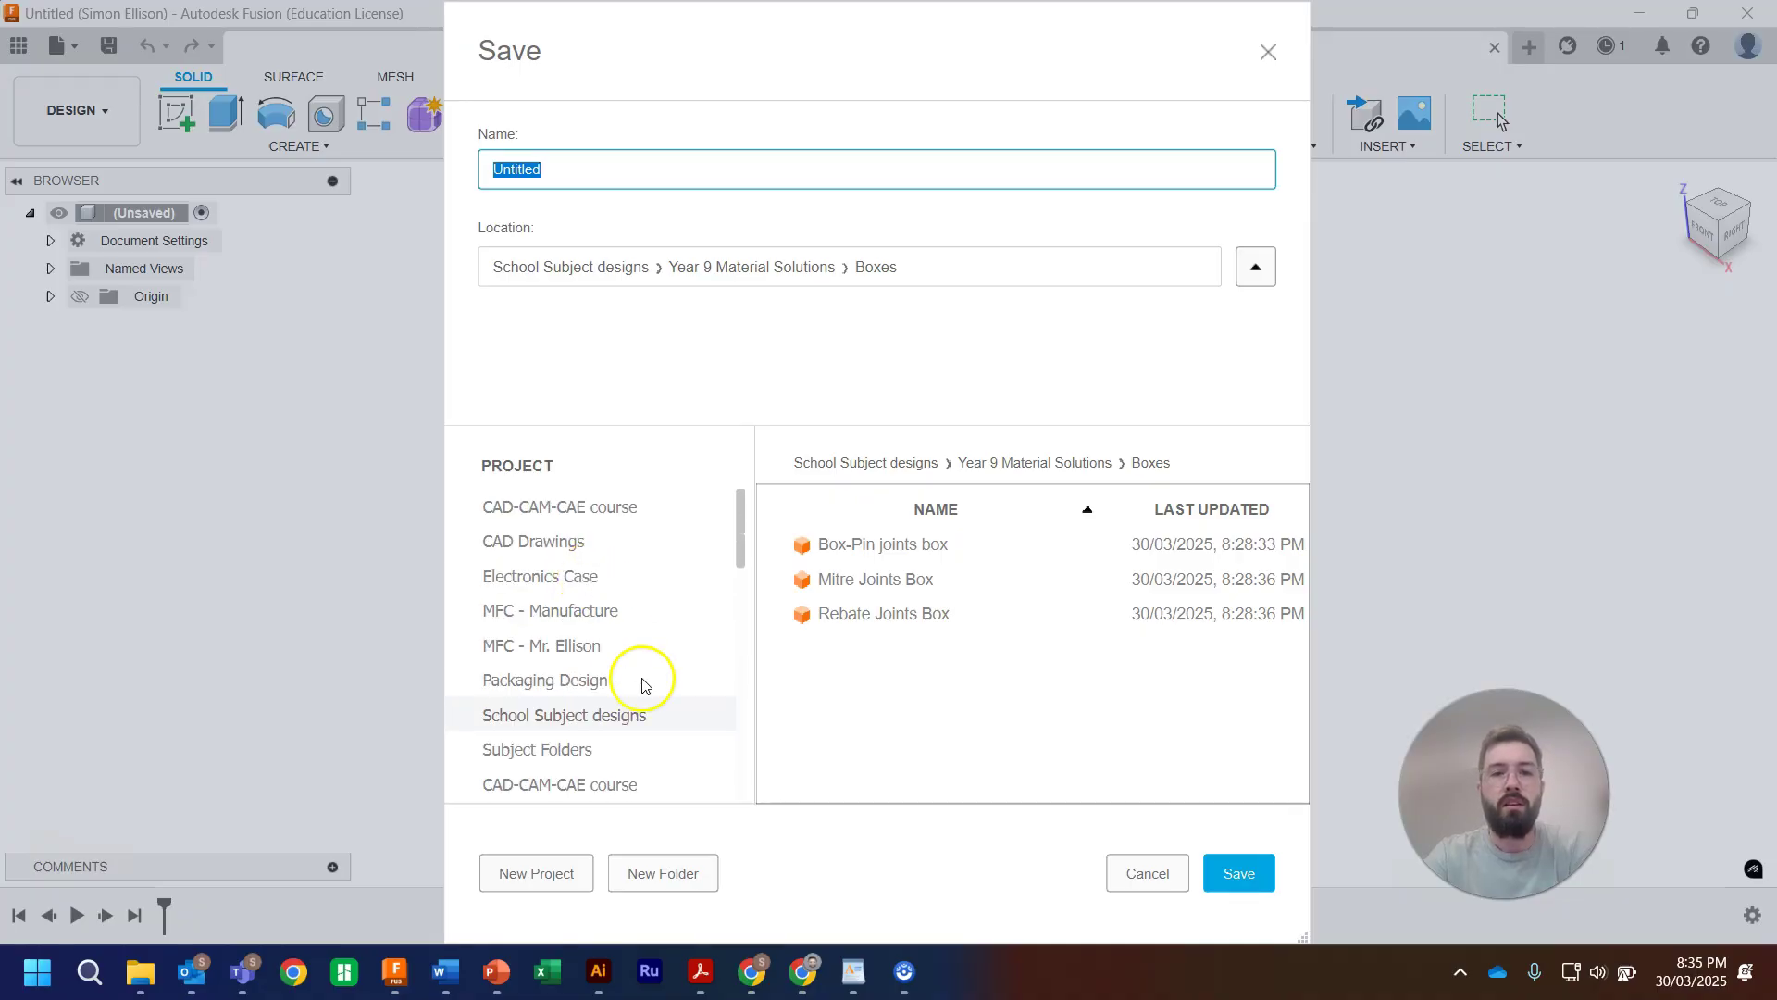
{"action": "left_click", "coordinate": [549, 717]}
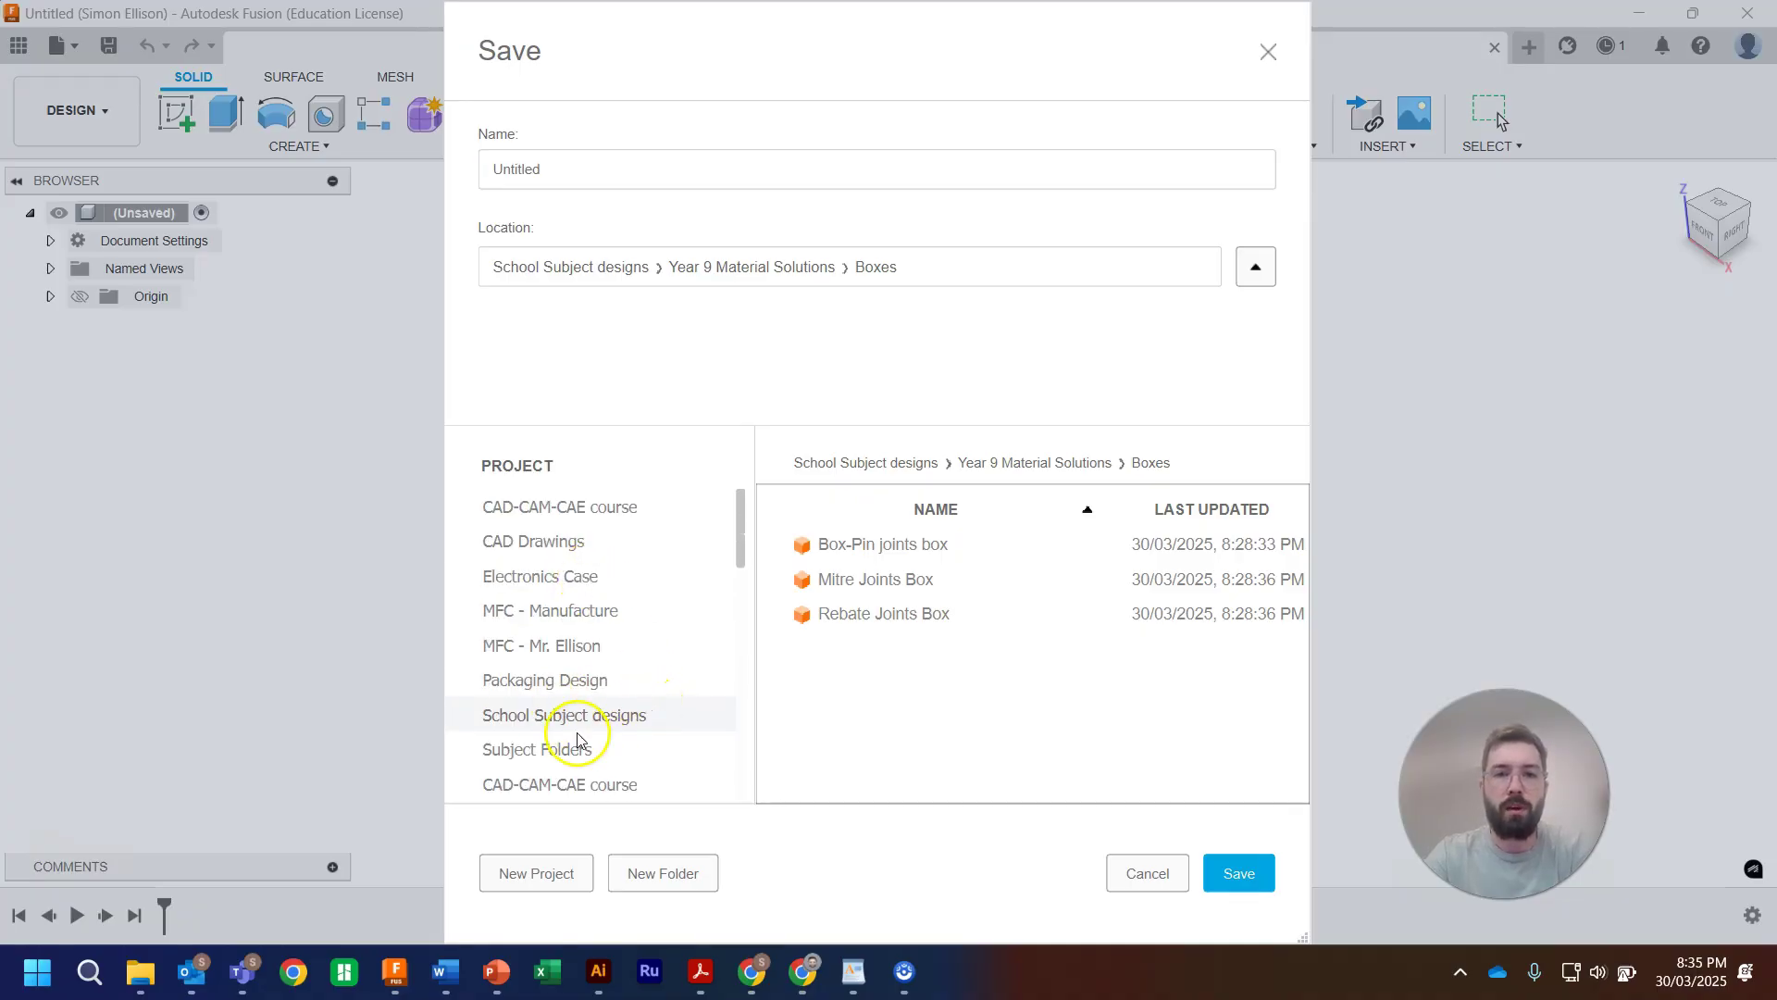
{"action": "left_click", "coordinate": [908, 462]}
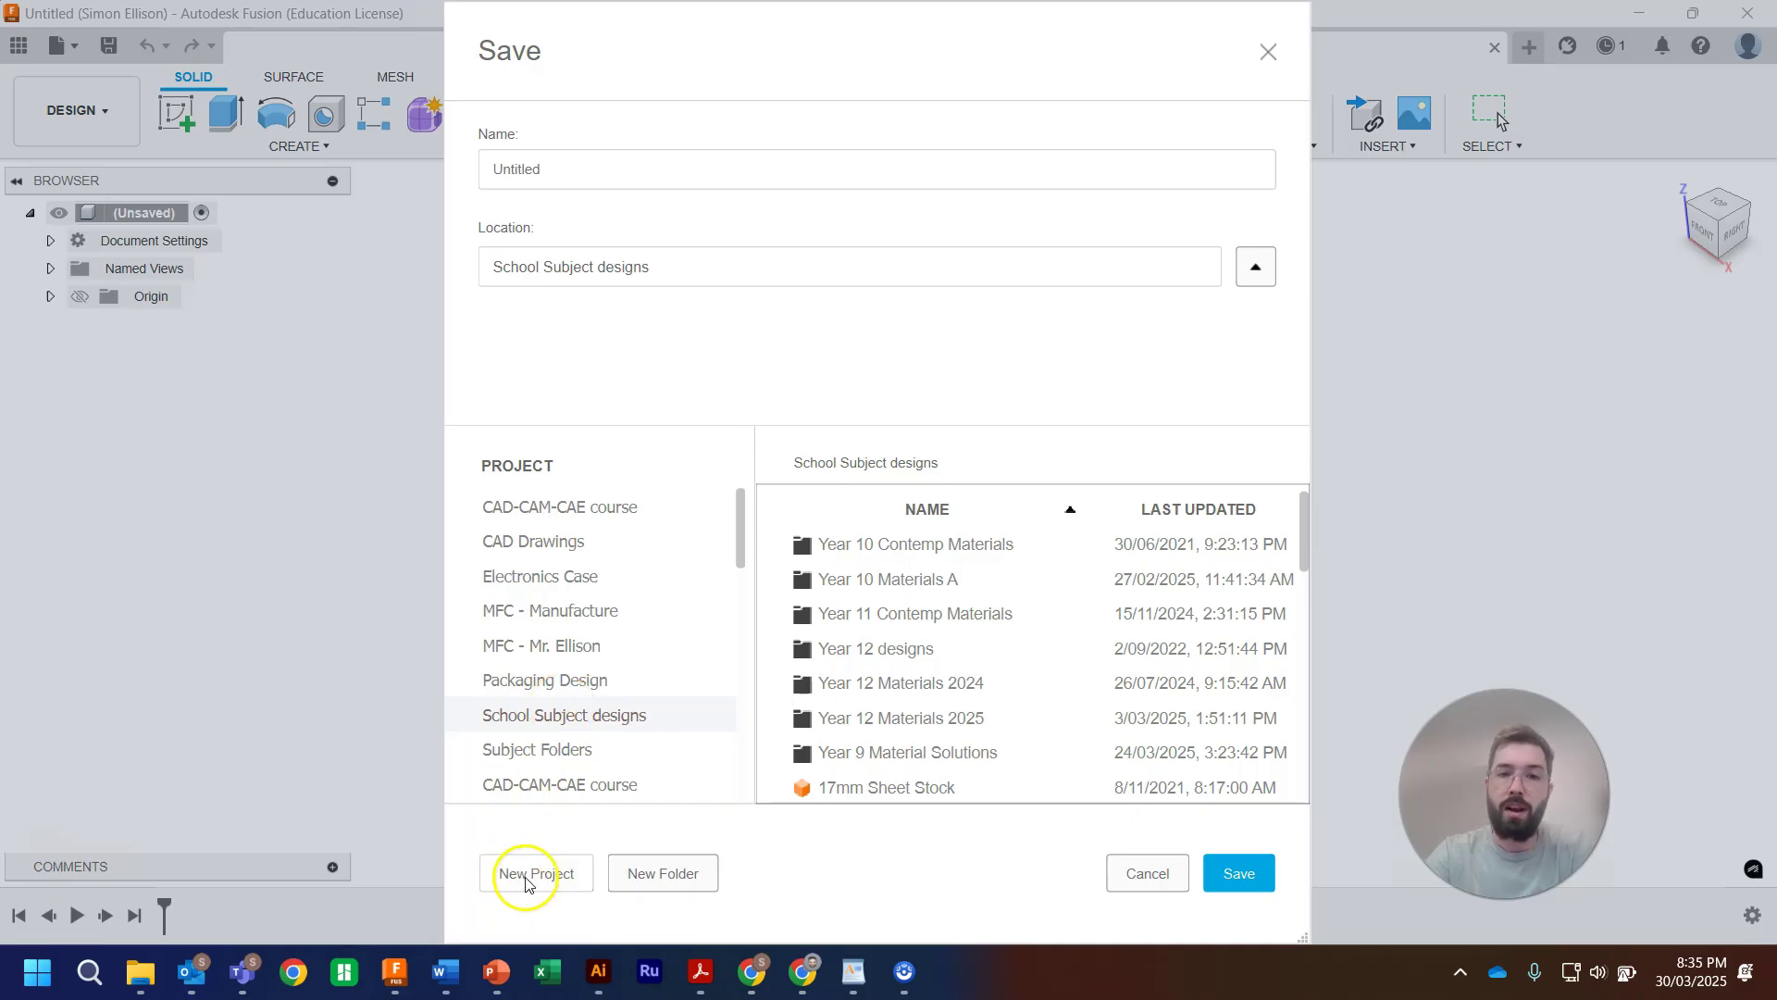
Step: Name the design "Table Design" followed by a hyphen and the author's surname, and save it in the chosen project
{"action": "left_click", "coordinate": [572, 170]}
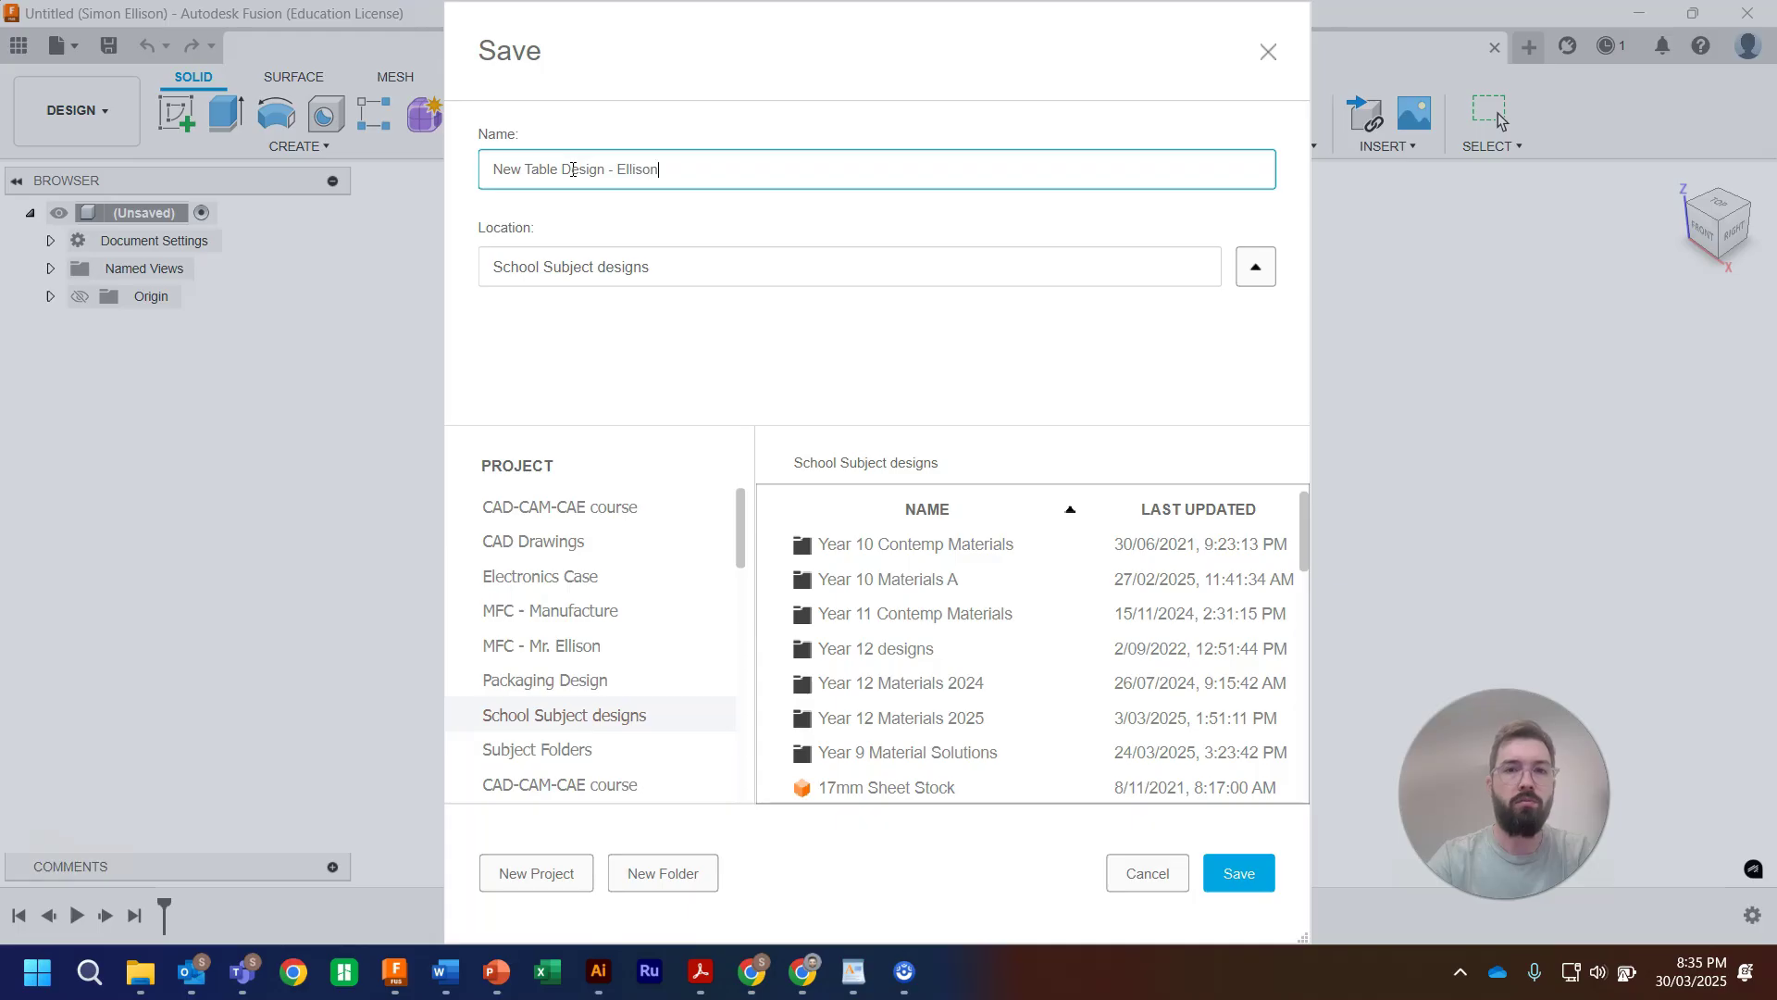
{"action": "left_click", "coordinate": [526, 168]}
{"action": "key", "text": "BackSpace"}
{"action": "key", "text": "BackSpace"}
{"action": "key", "text": "BackSpace"}
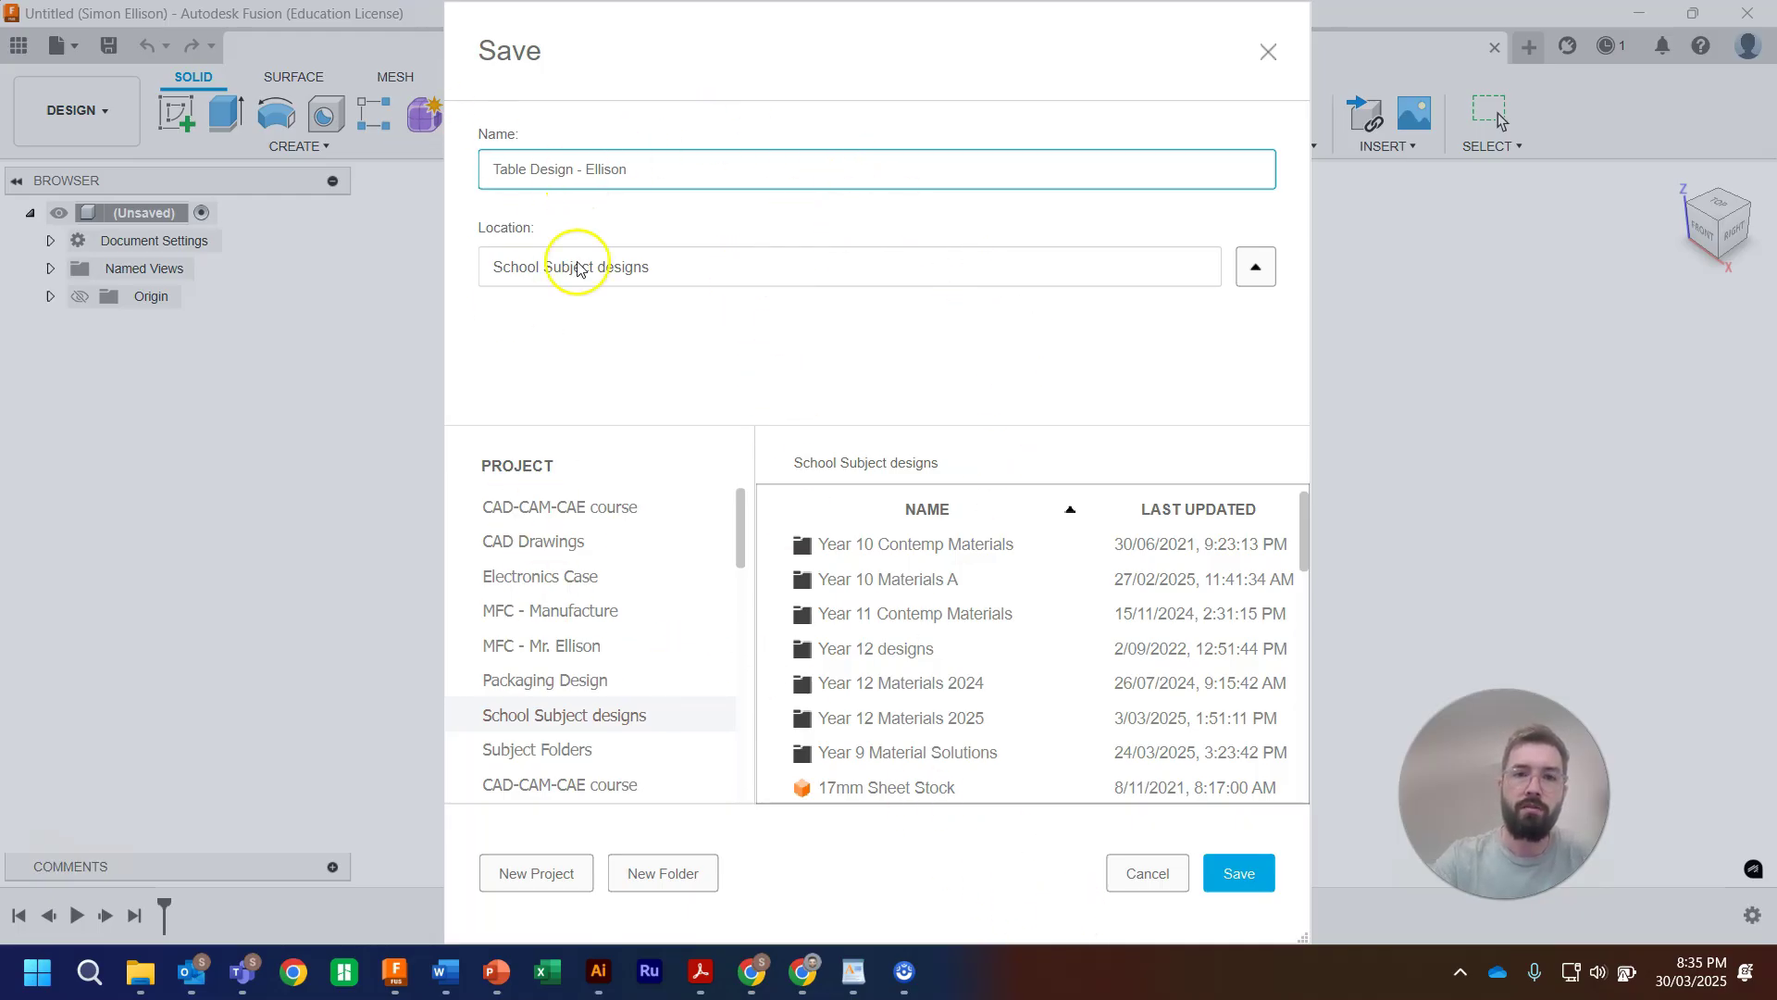
{"action": "left_click", "coordinate": [556, 716]}
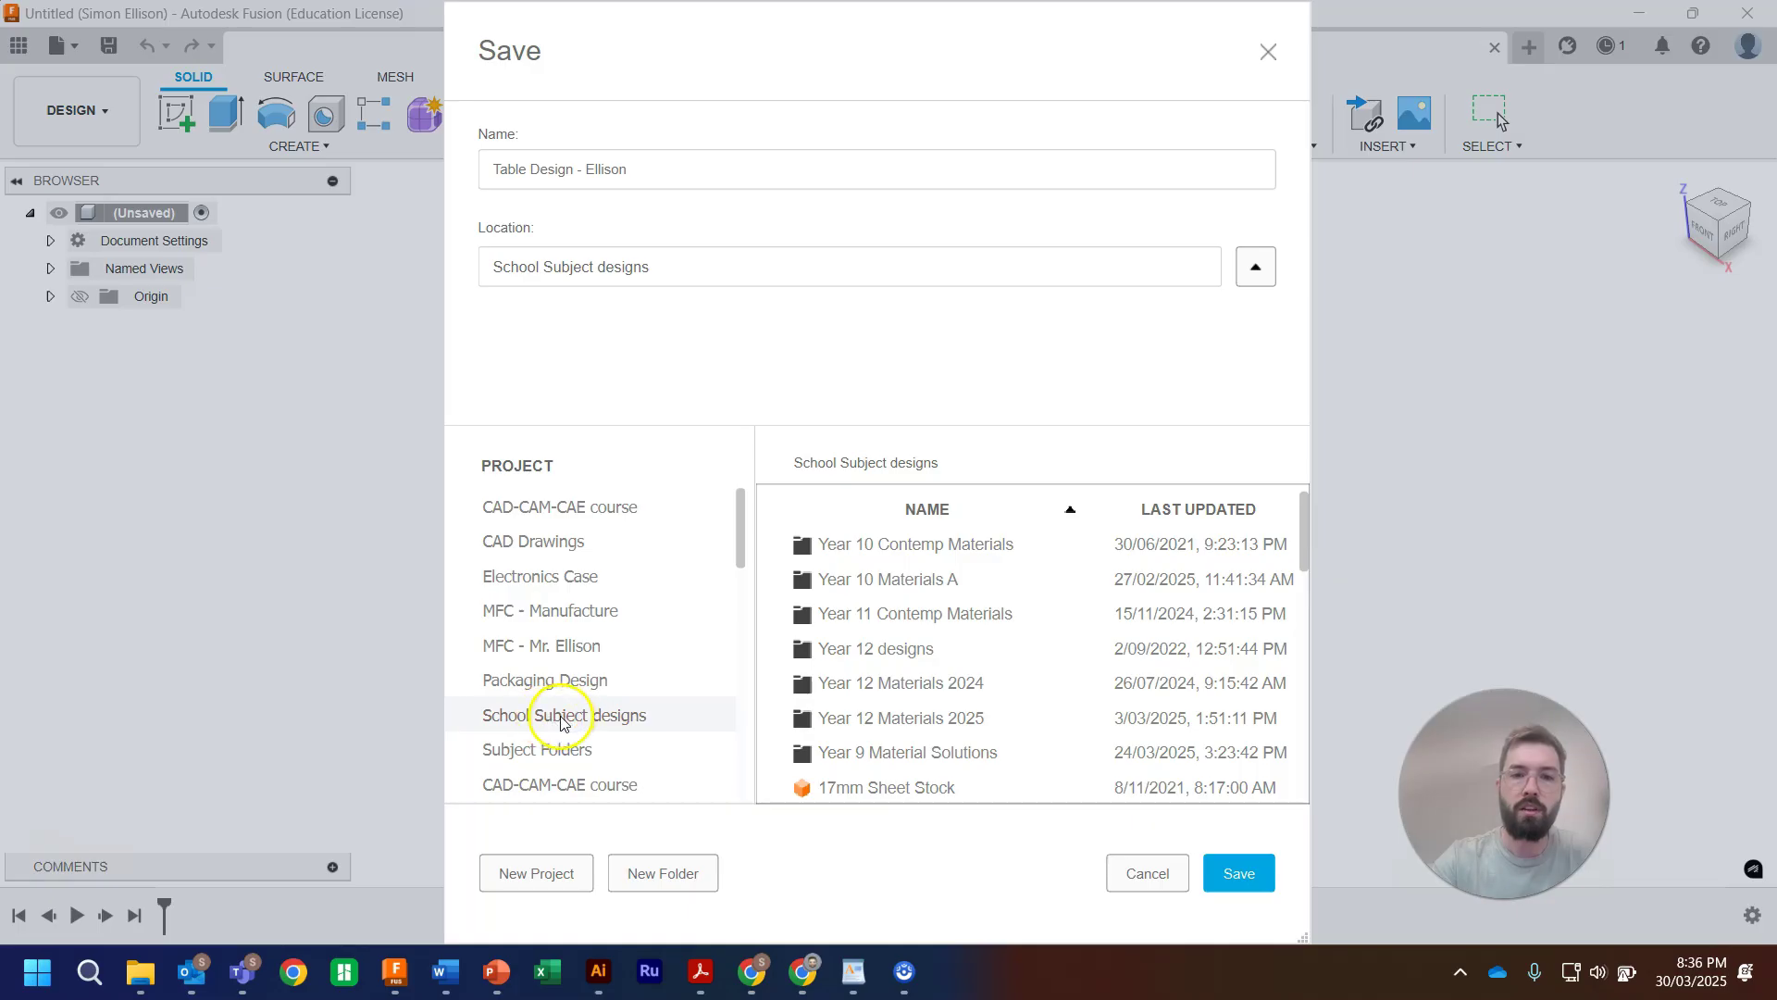
{"action": "left_click", "coordinate": [1226, 874]}
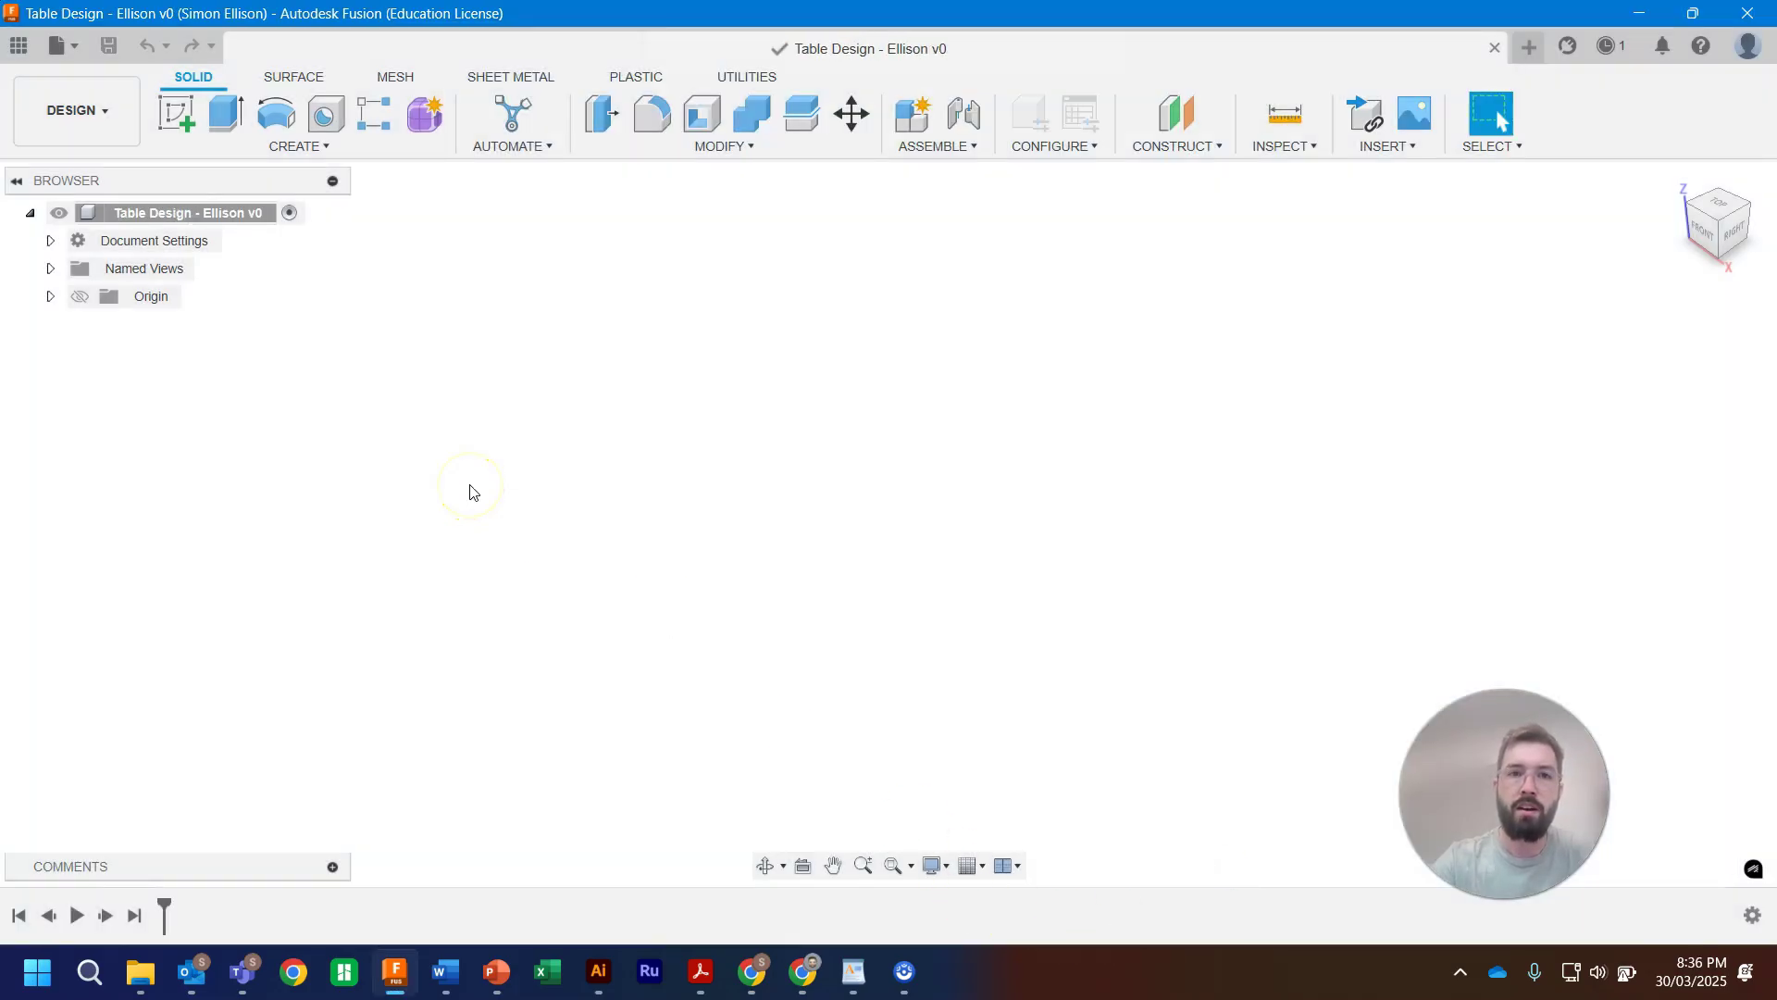
{"action": "left_click", "coordinate": [623, 574]}
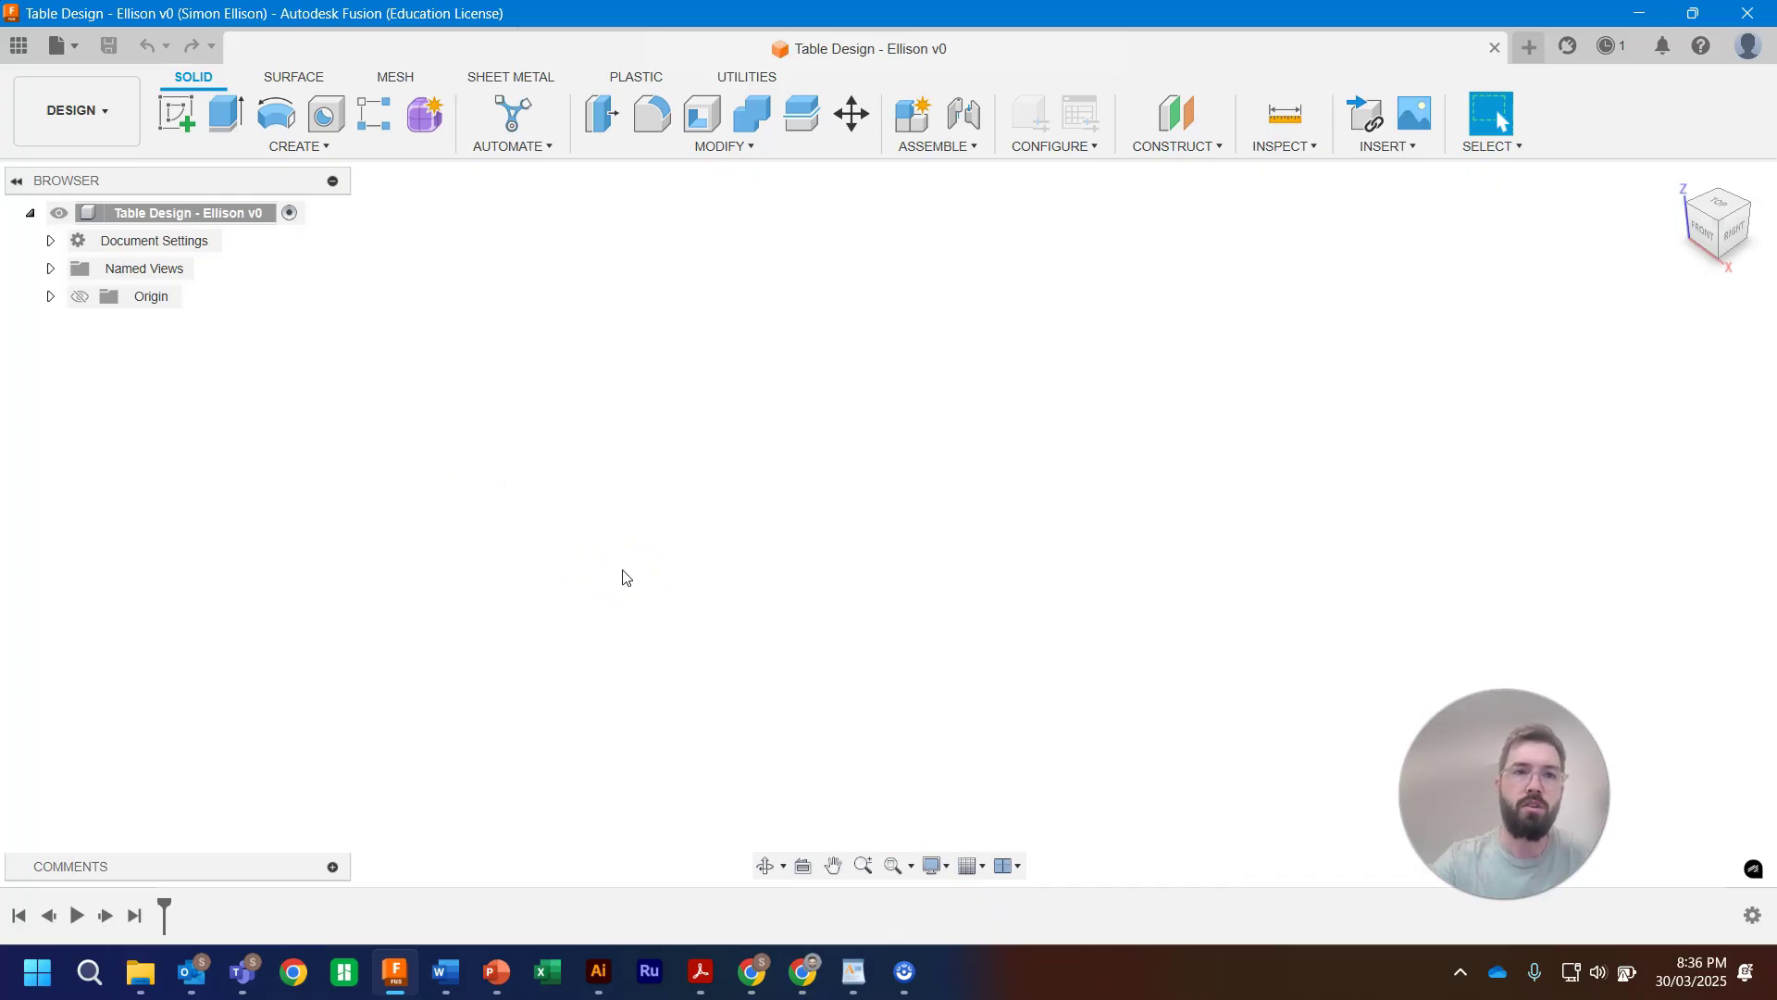
{"action": "left_click", "coordinate": [353, 278]}
{"action": "left_click", "coordinate": [281, 244]}
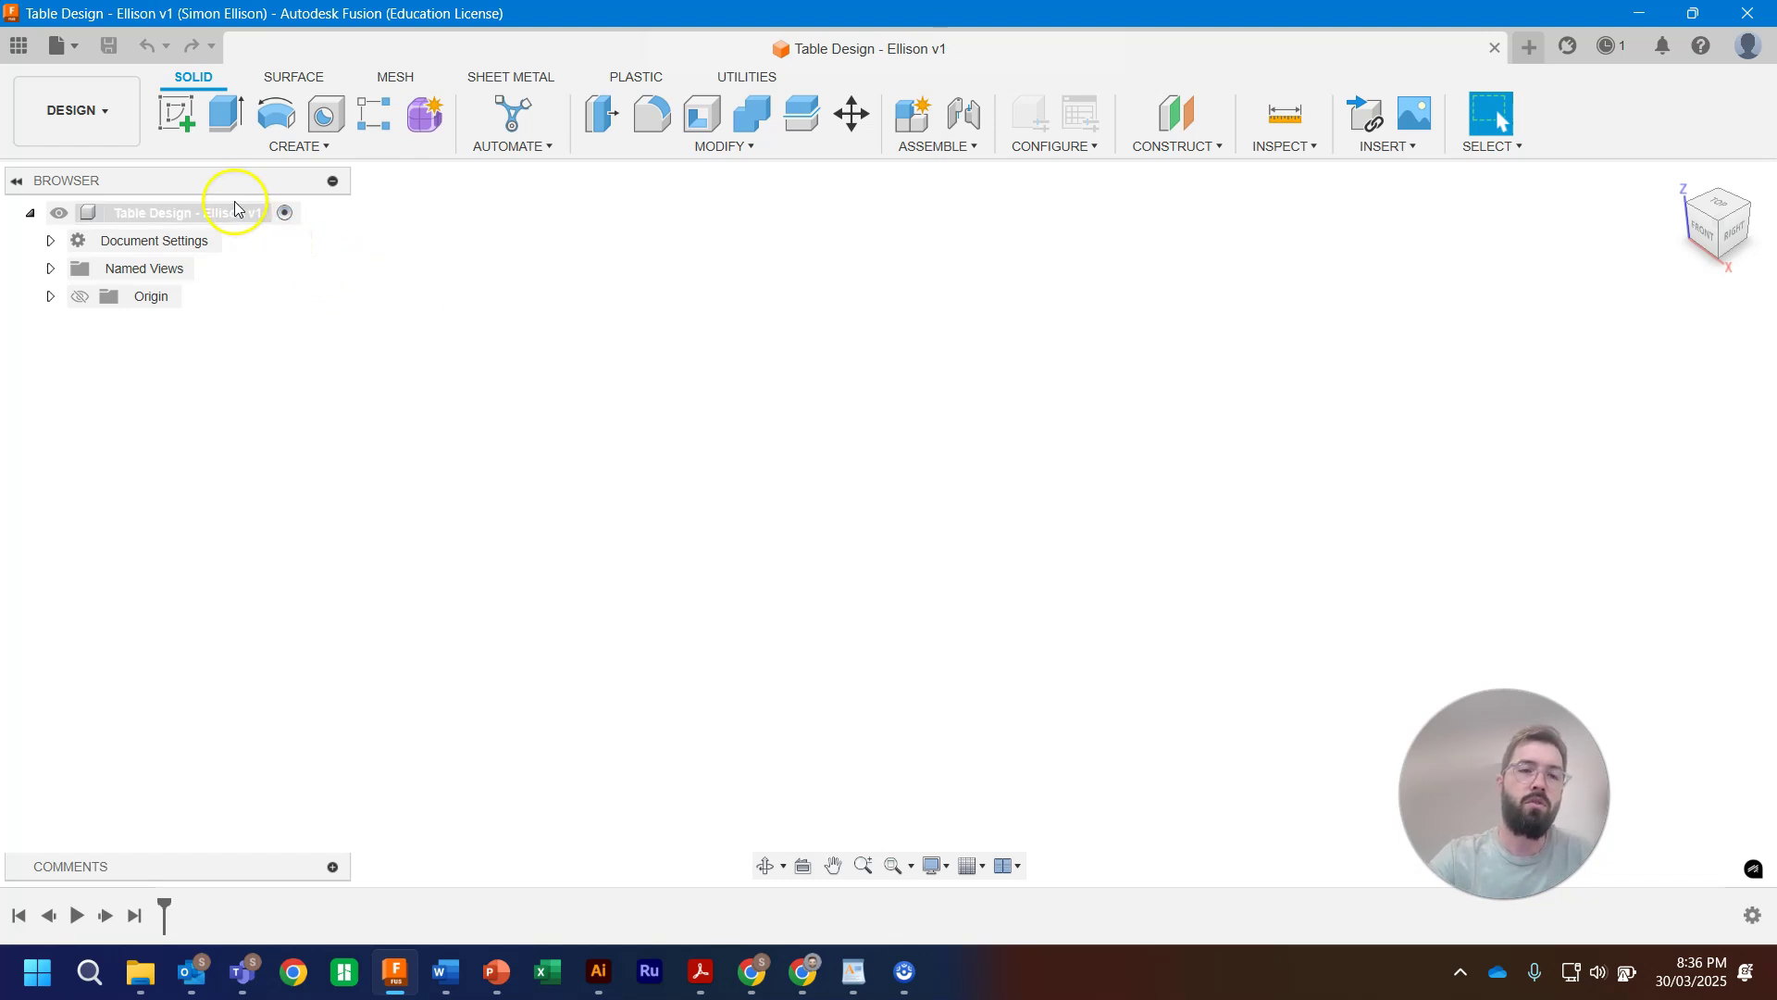
Step: Browse the School Subject designs project for the saved table design, return to the project list and close the data browser
{"action": "left_click", "coordinate": [17, 54]}
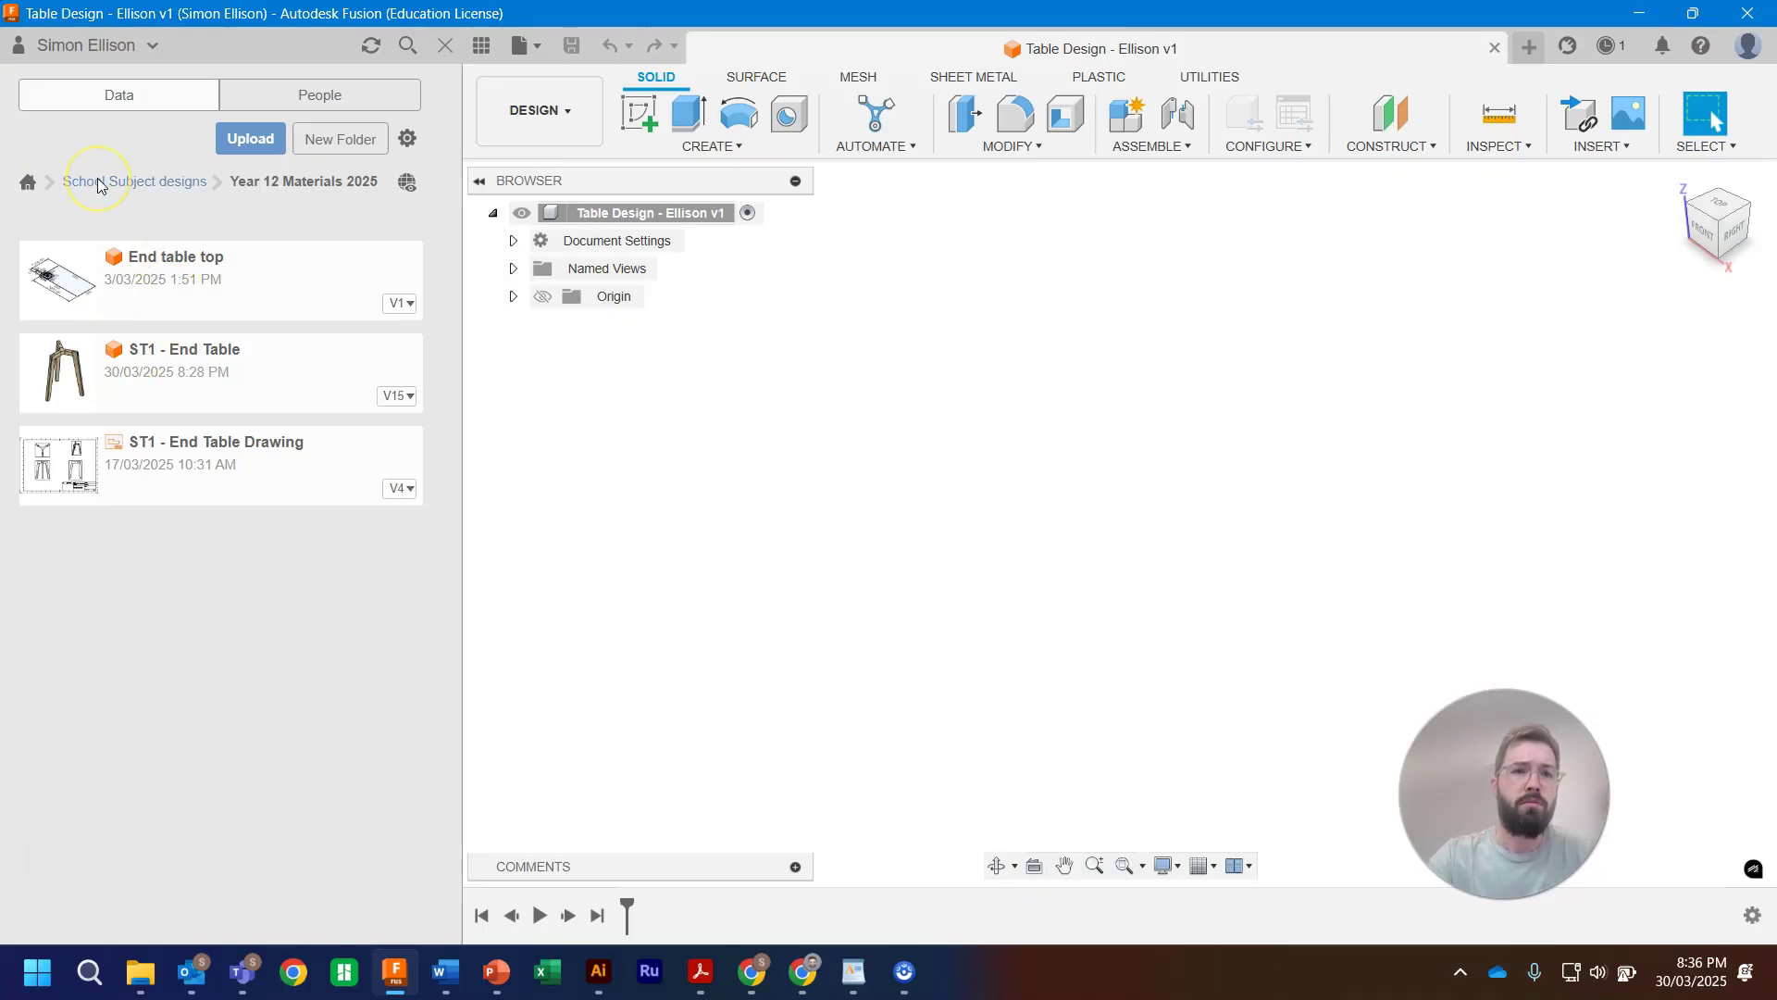
{"action": "left_click", "coordinate": [33, 183]}
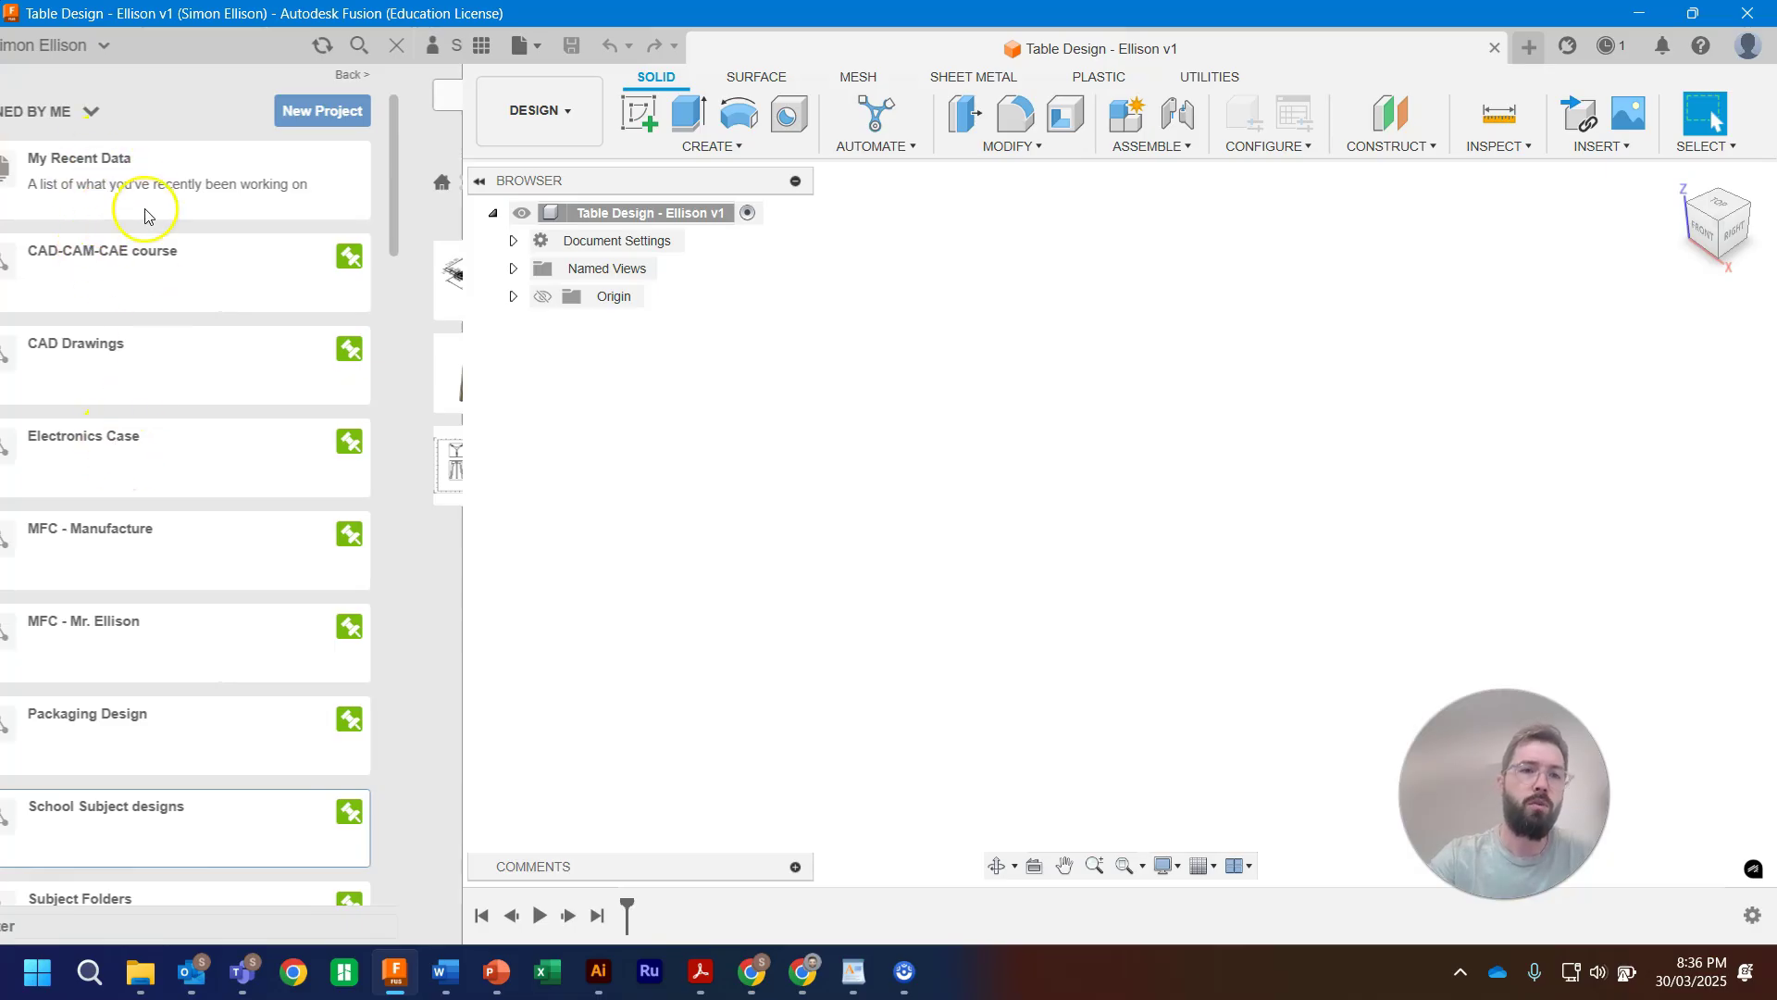
{"action": "left_click", "coordinate": [160, 830]}
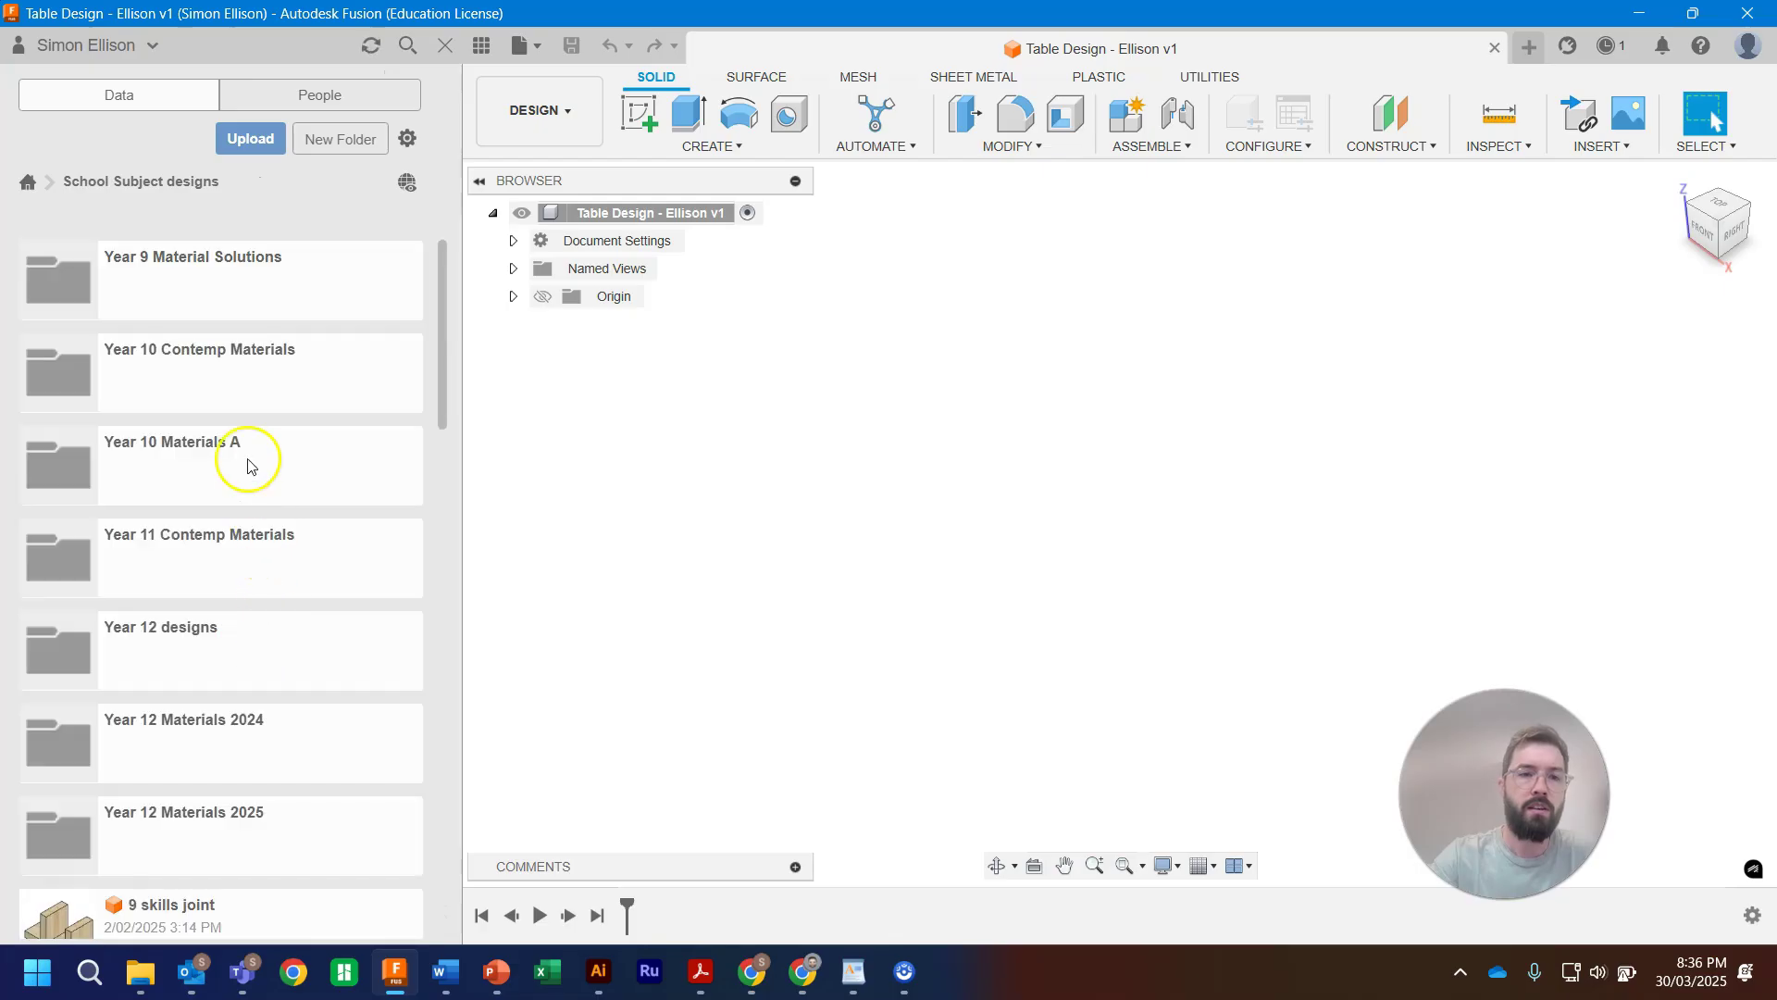
{"action": "scroll", "coordinate": [243, 485], "scroll_direction": "down", "scroll_amount": 8}
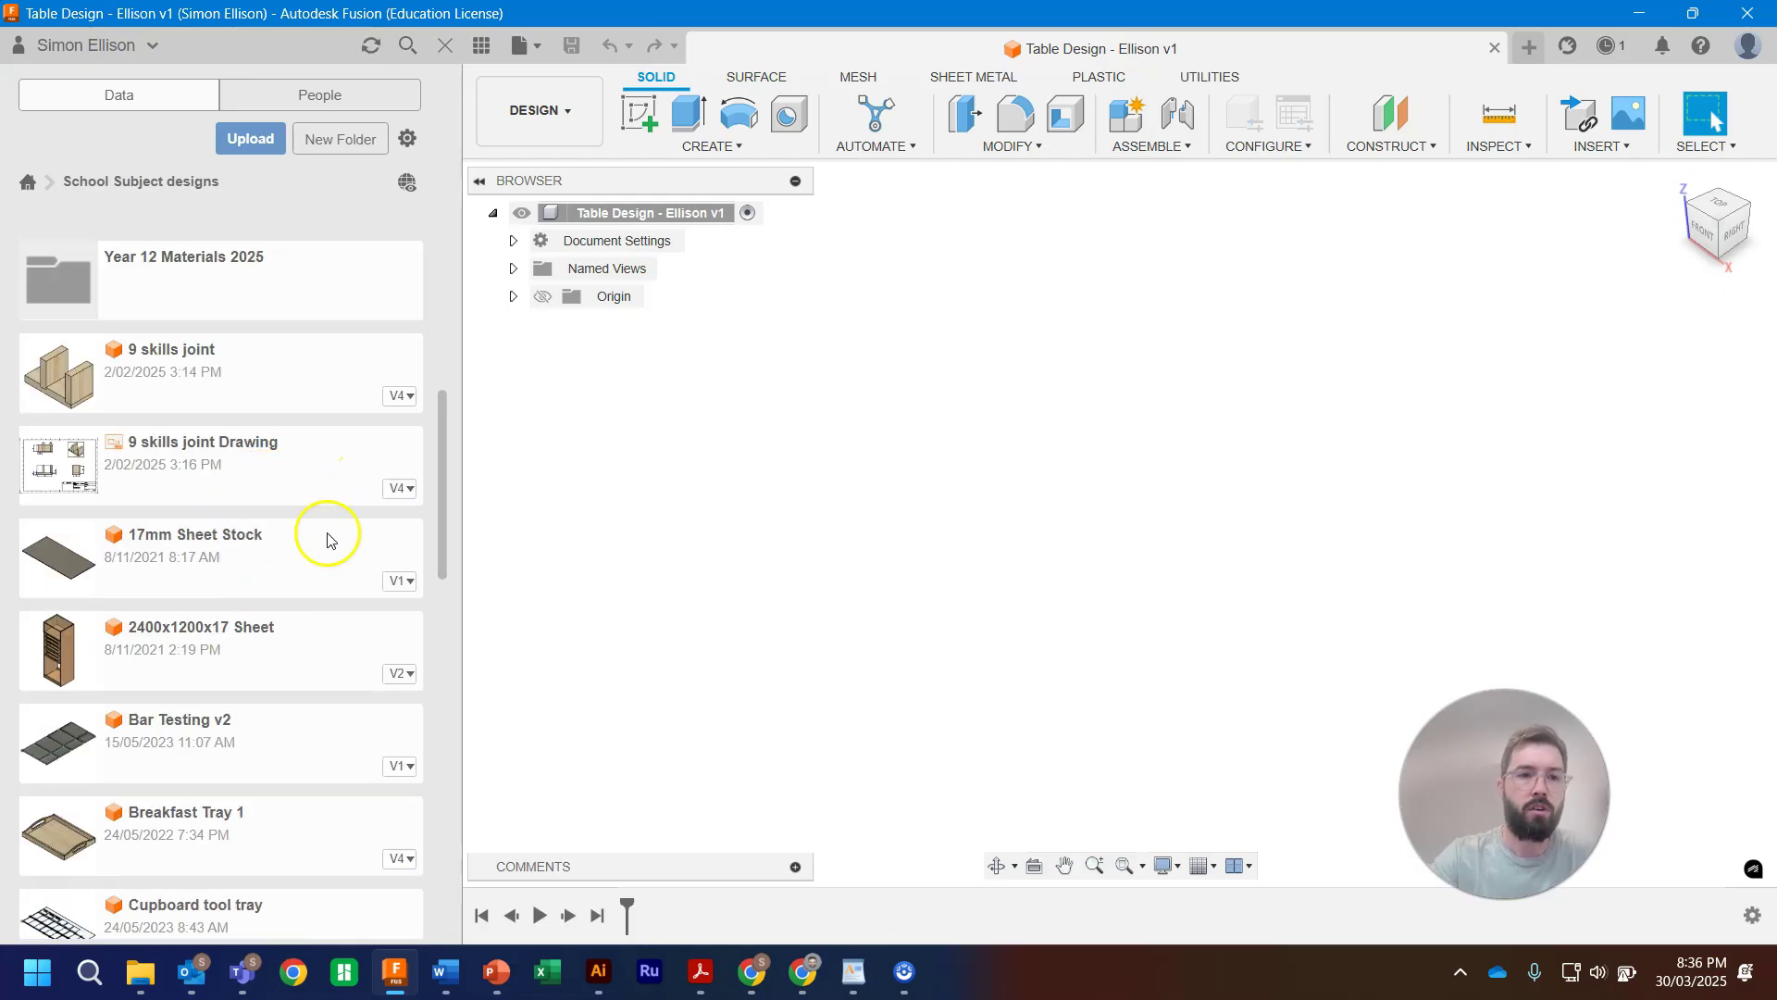
{"action": "scroll", "coordinate": [279, 555], "scroll_direction": "down", "scroll_amount": 12}
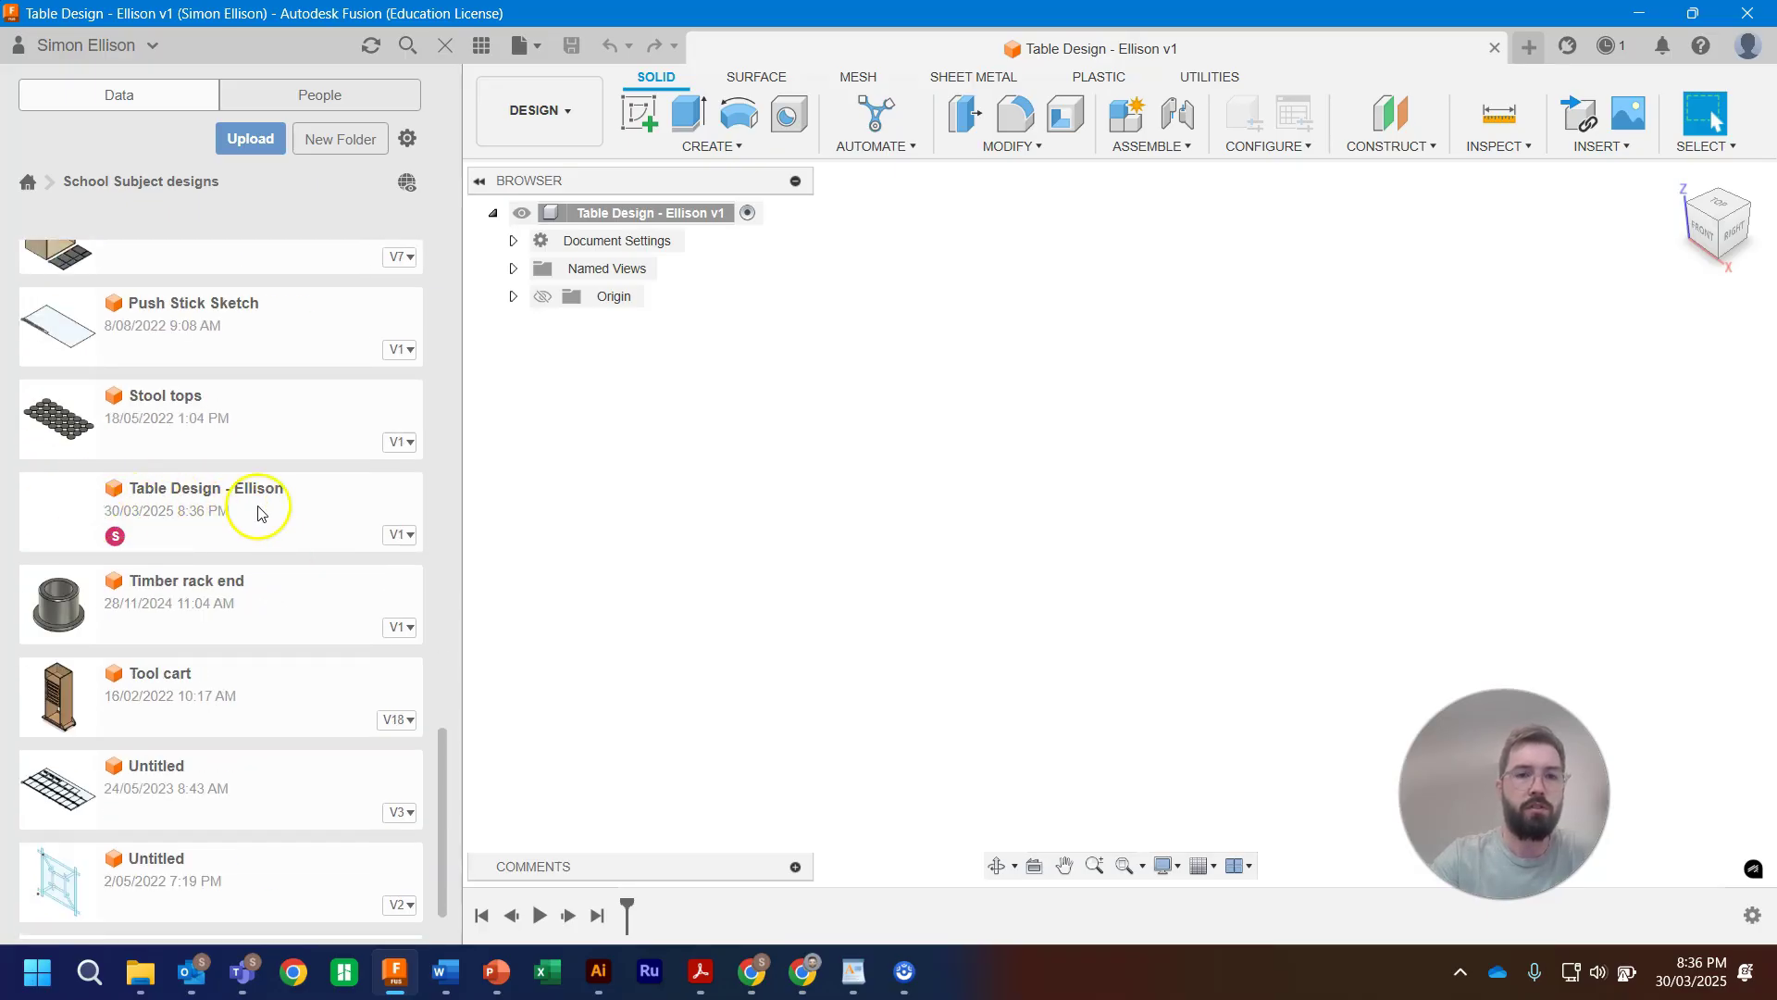
{"action": "left_click", "coordinate": [26, 188]}
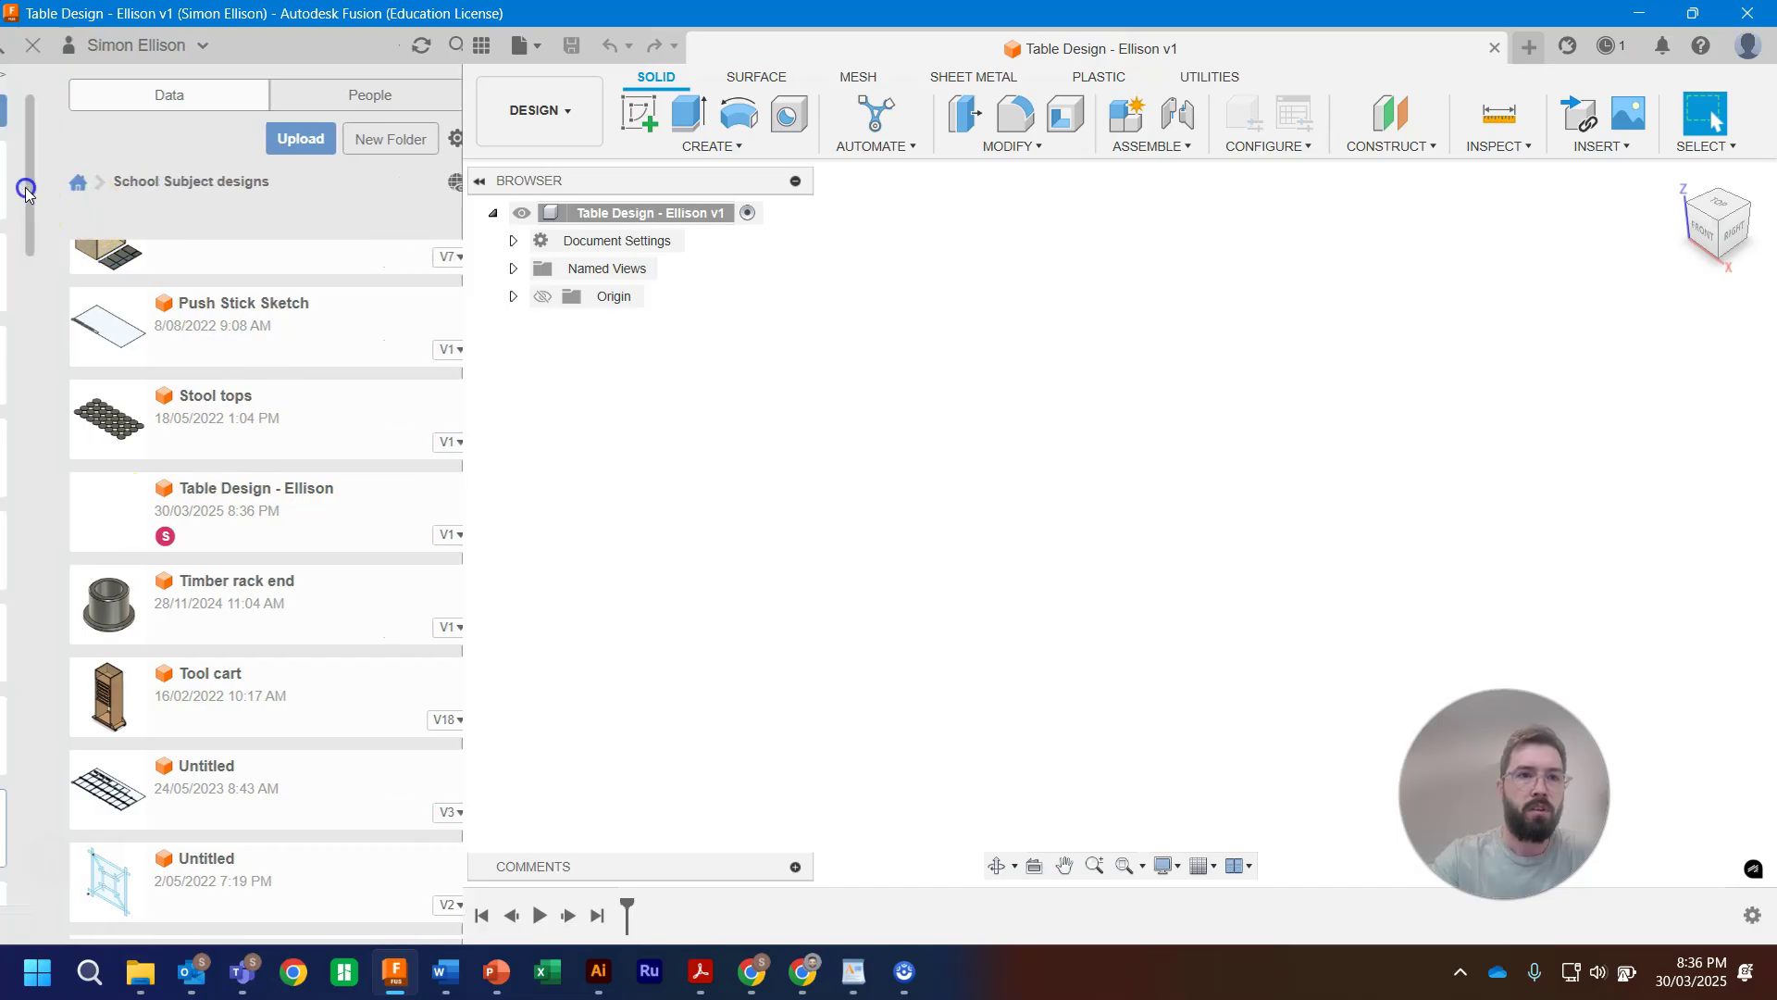
{"action": "left_click", "coordinate": [481, 48]}
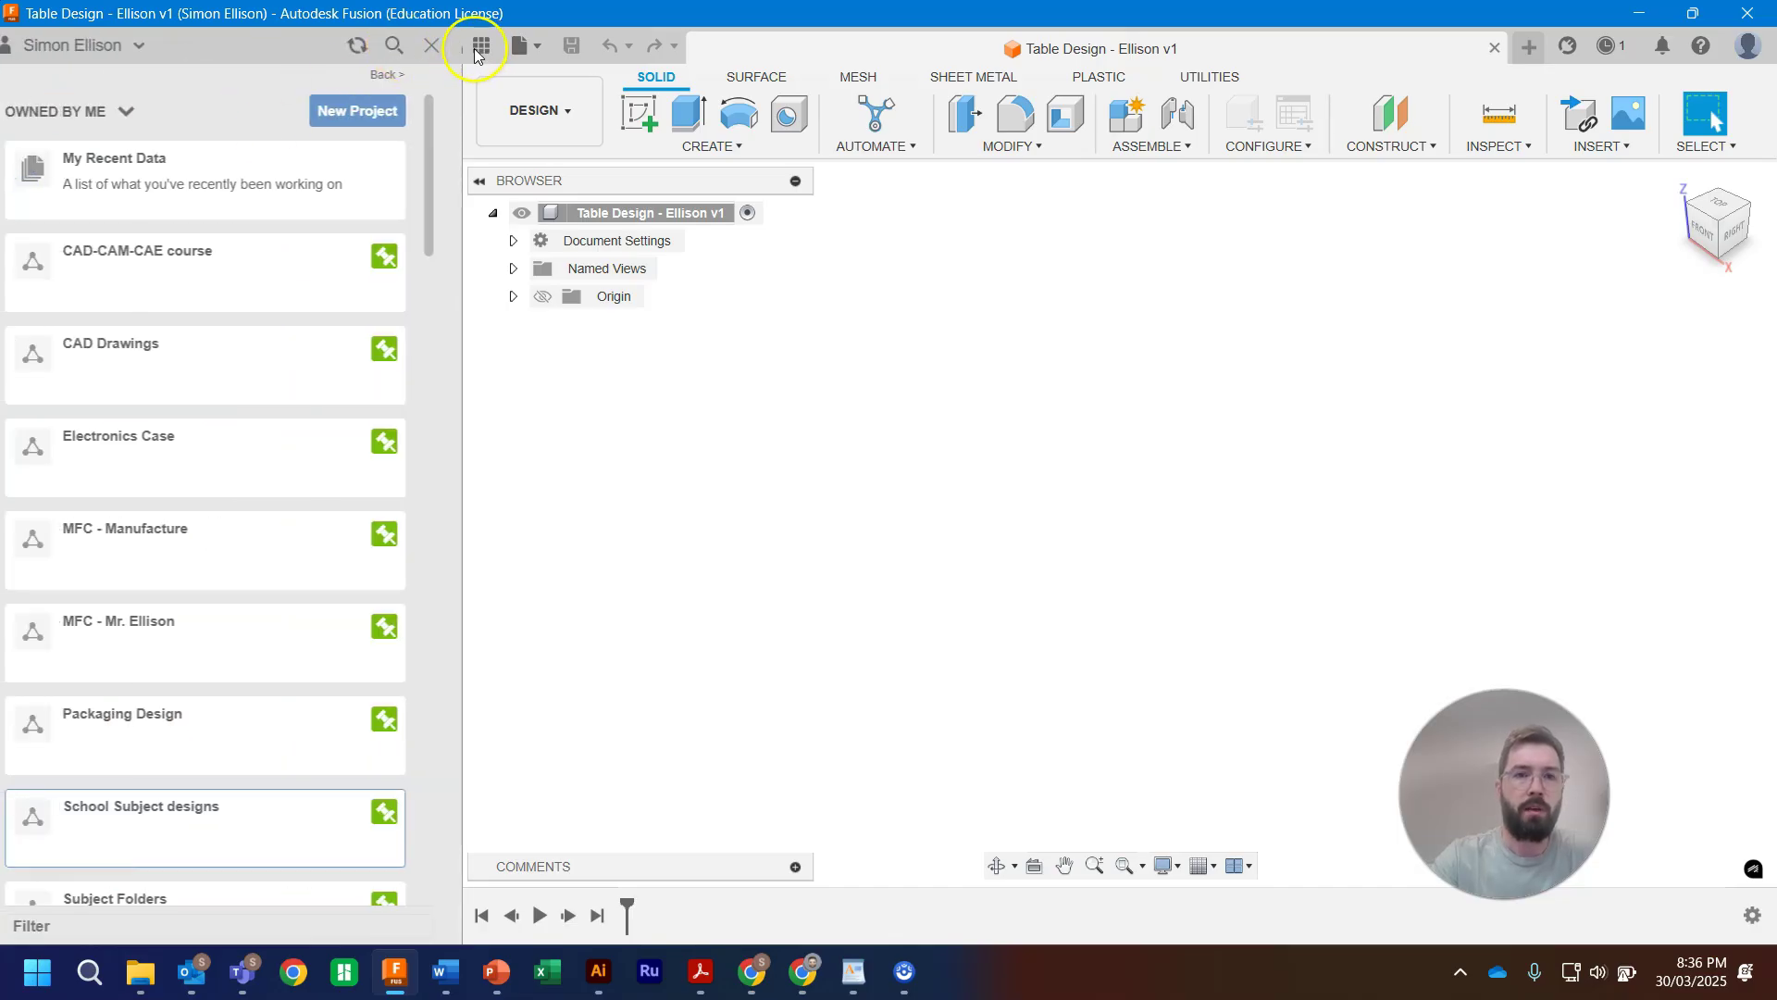
{"action": "left_click", "coordinate": [480, 48]}
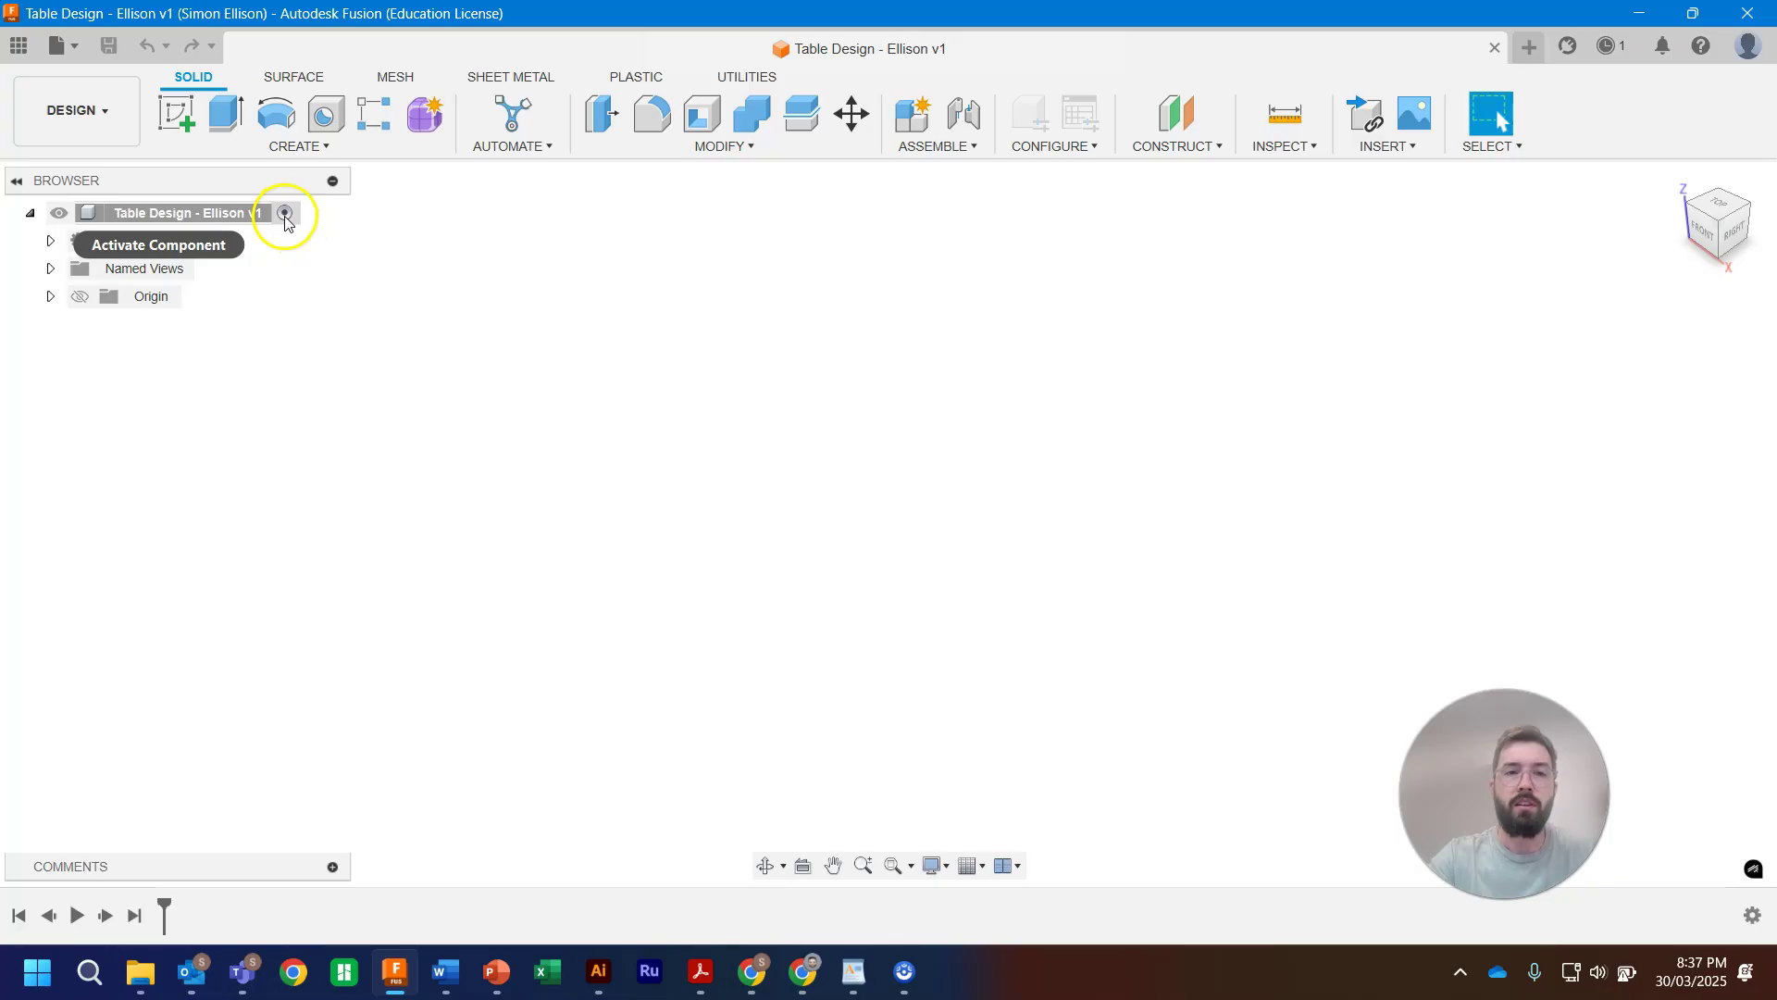
Step: Create an internal component named Leg under the top-level design without activating it
{"action": "left_click", "coordinate": [915, 124]}
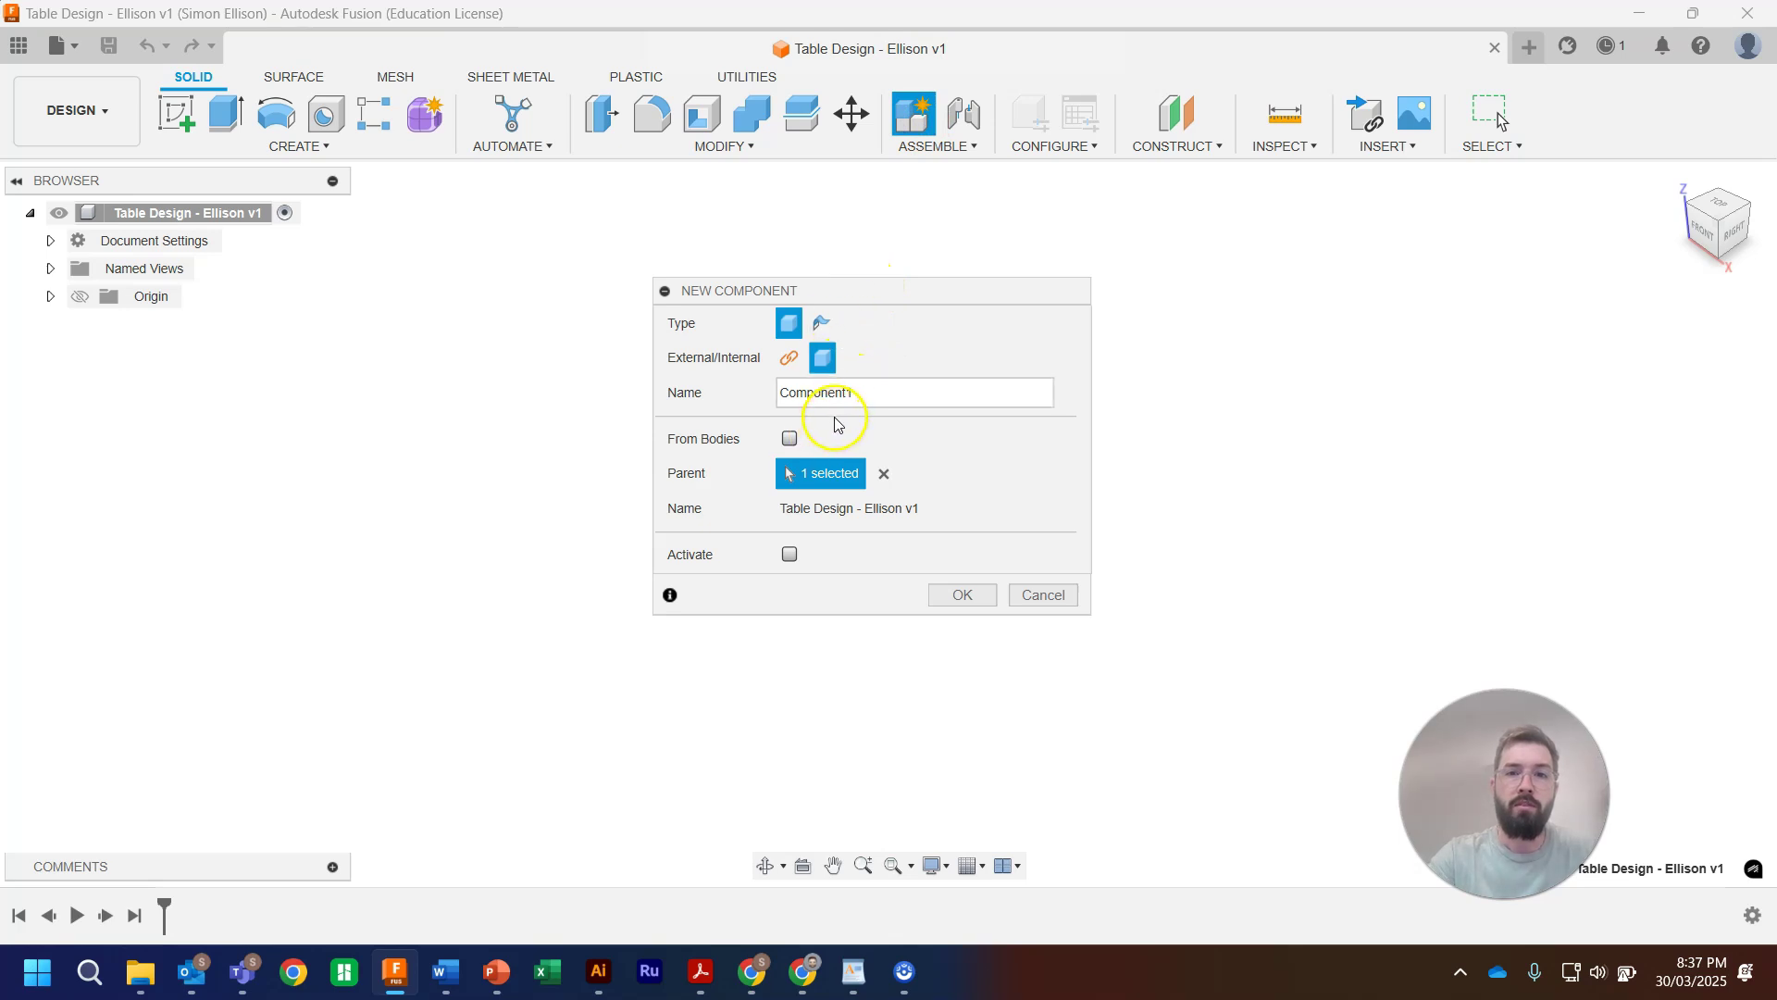
{"action": "left_click_drag", "start_coordinate": [875, 392], "coordinate": [727, 387]}
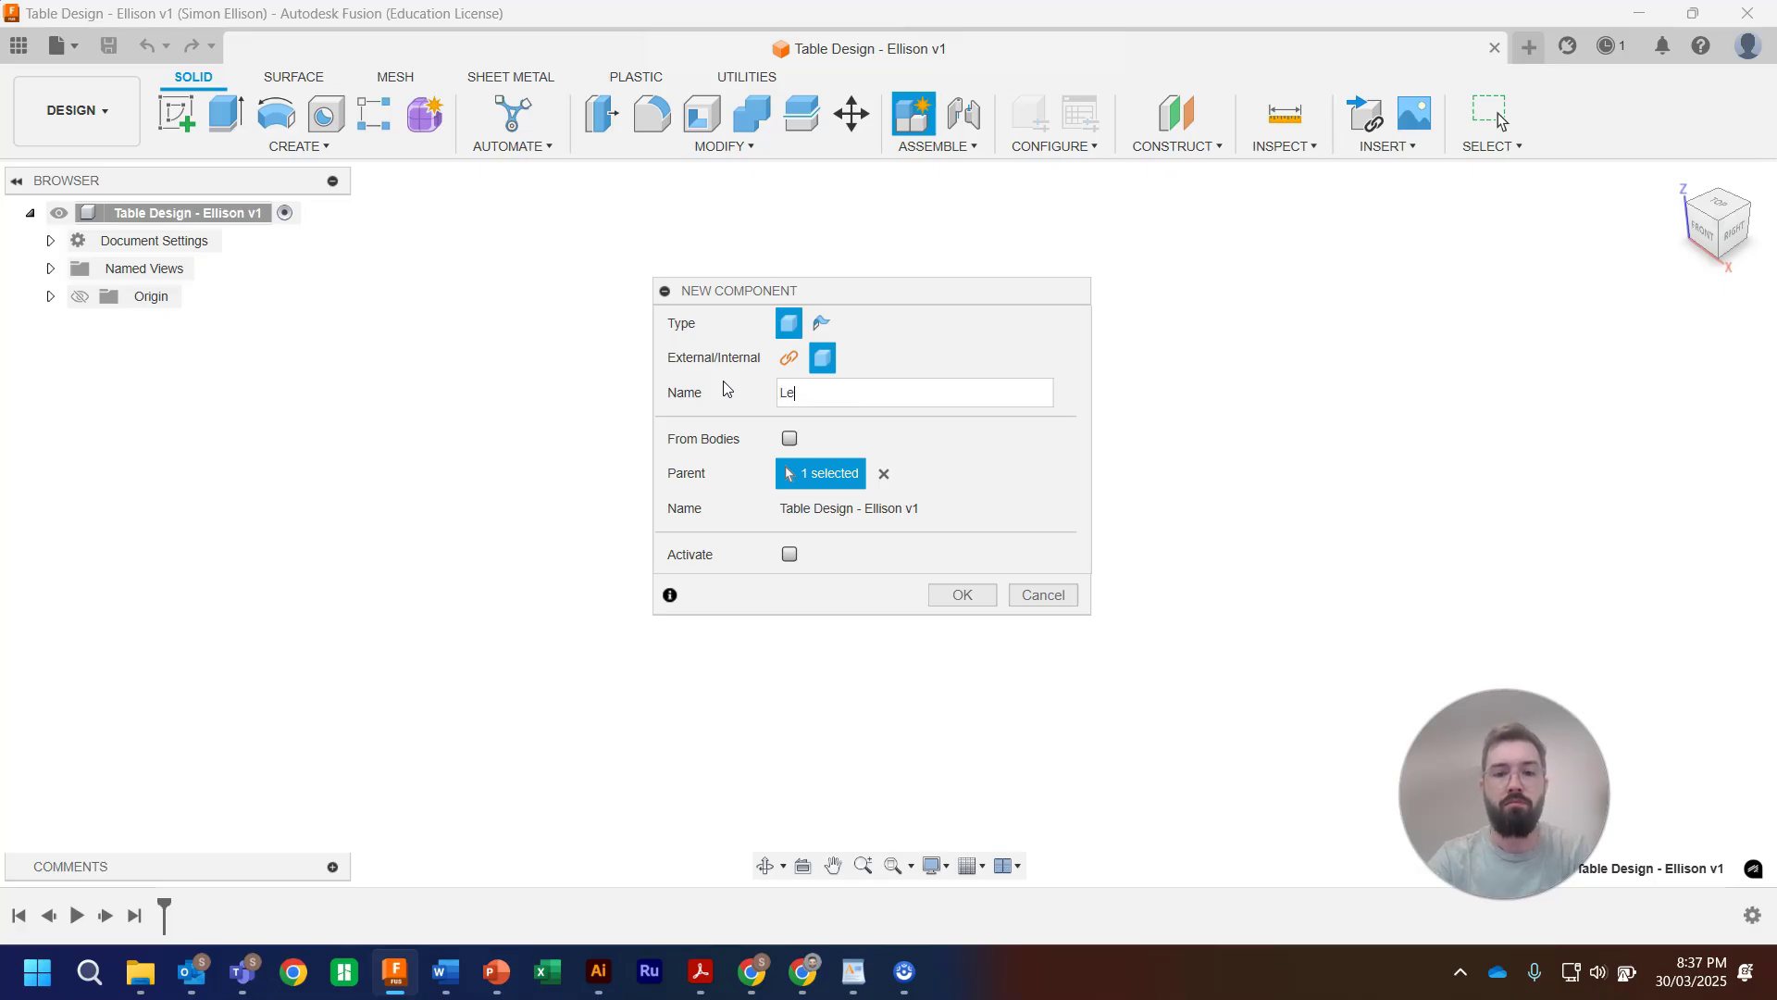
{"action": "left_click", "coordinate": [790, 554]}
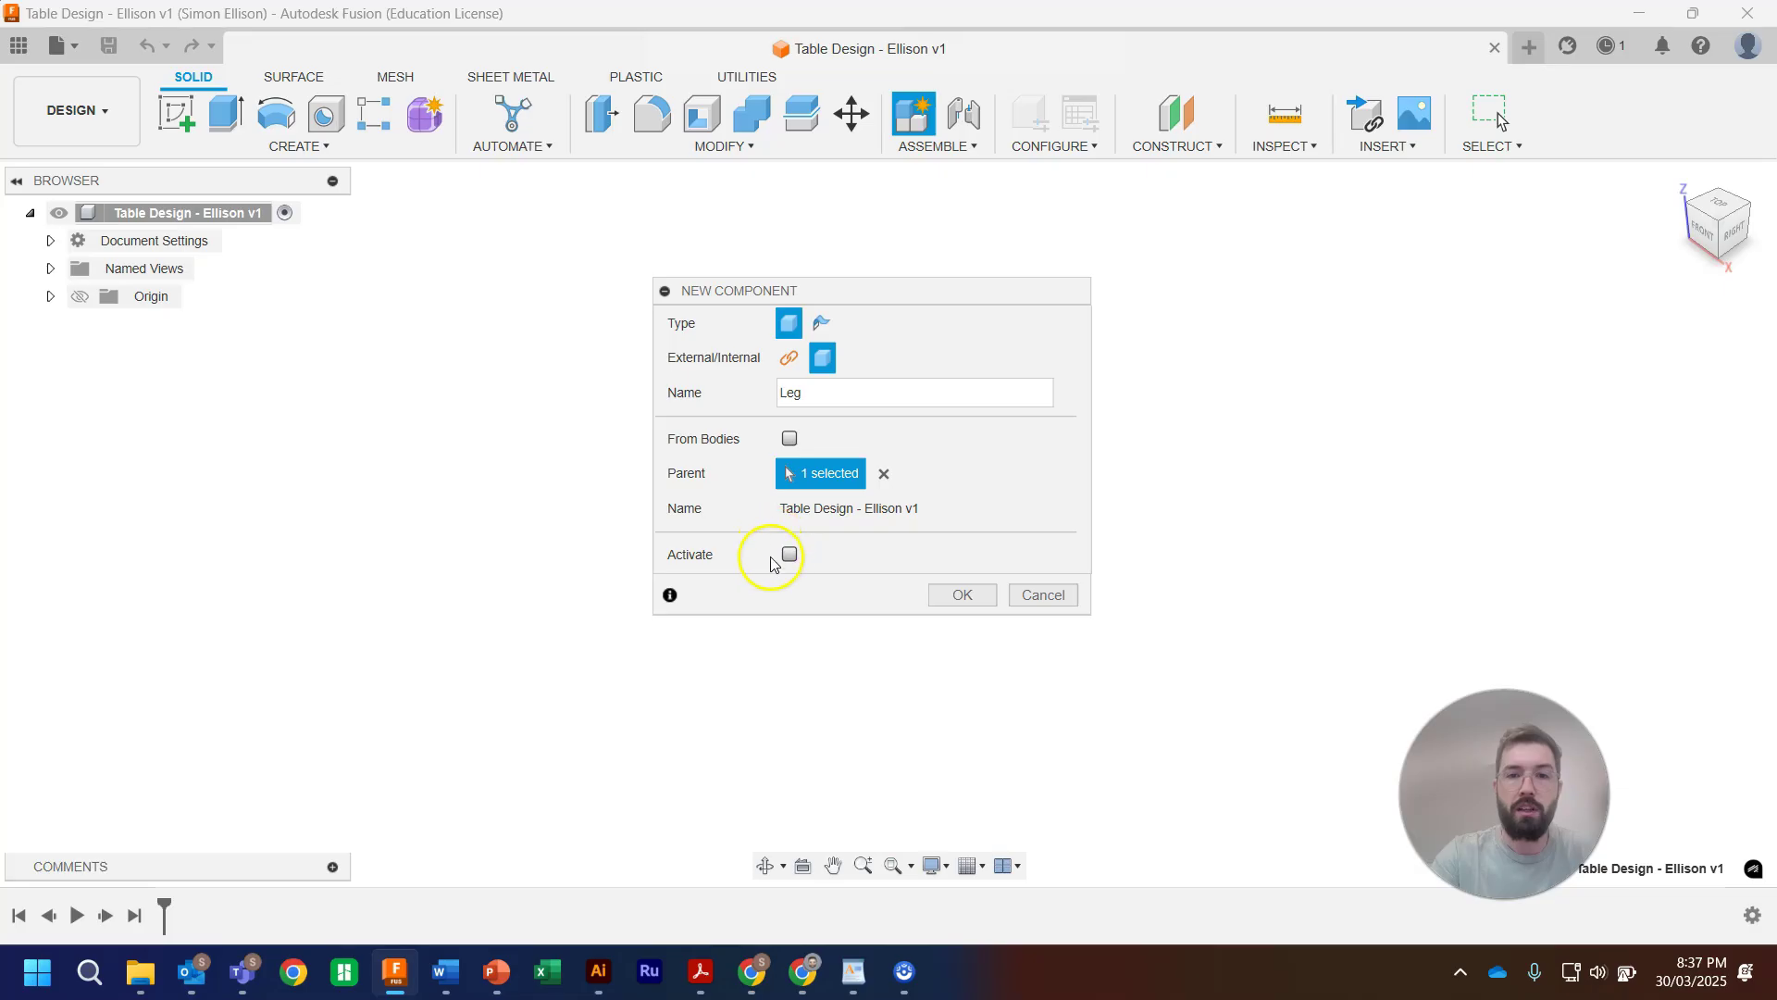
{"action": "left_click", "coordinate": [980, 601]}
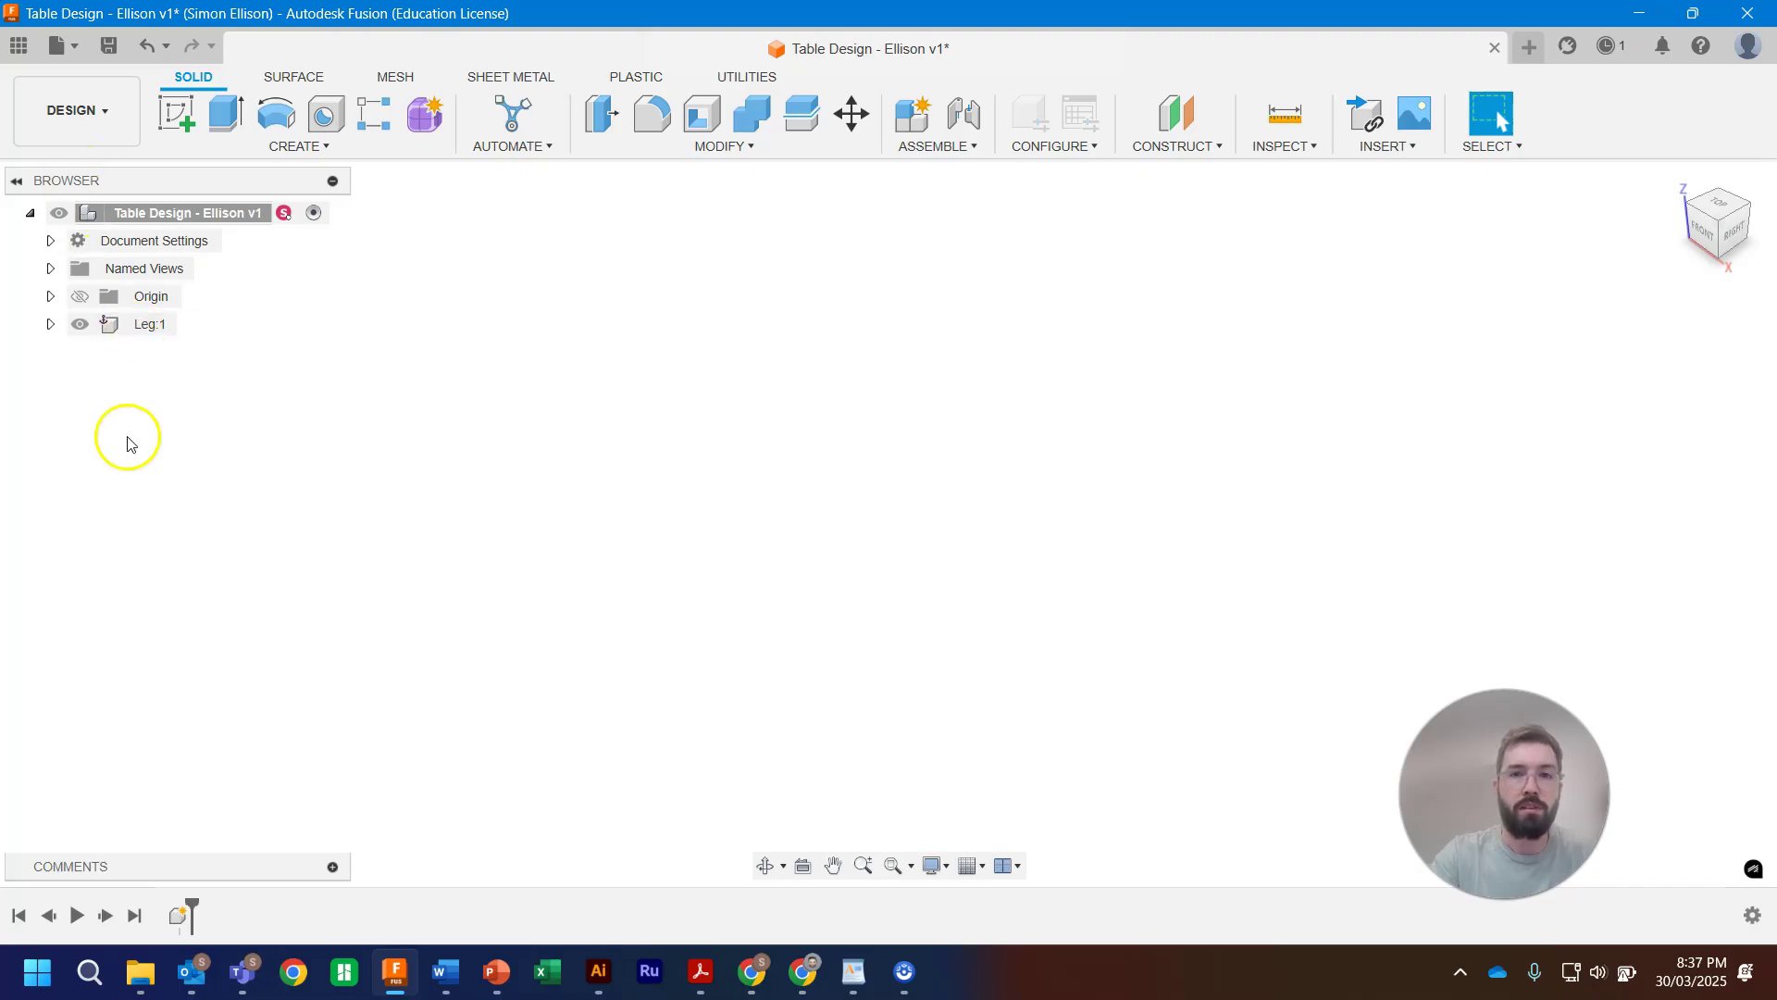
Step: Create a second internal component named Rail under the top-level design, leaving it inactive
{"action": "left_click", "coordinate": [912, 114]}
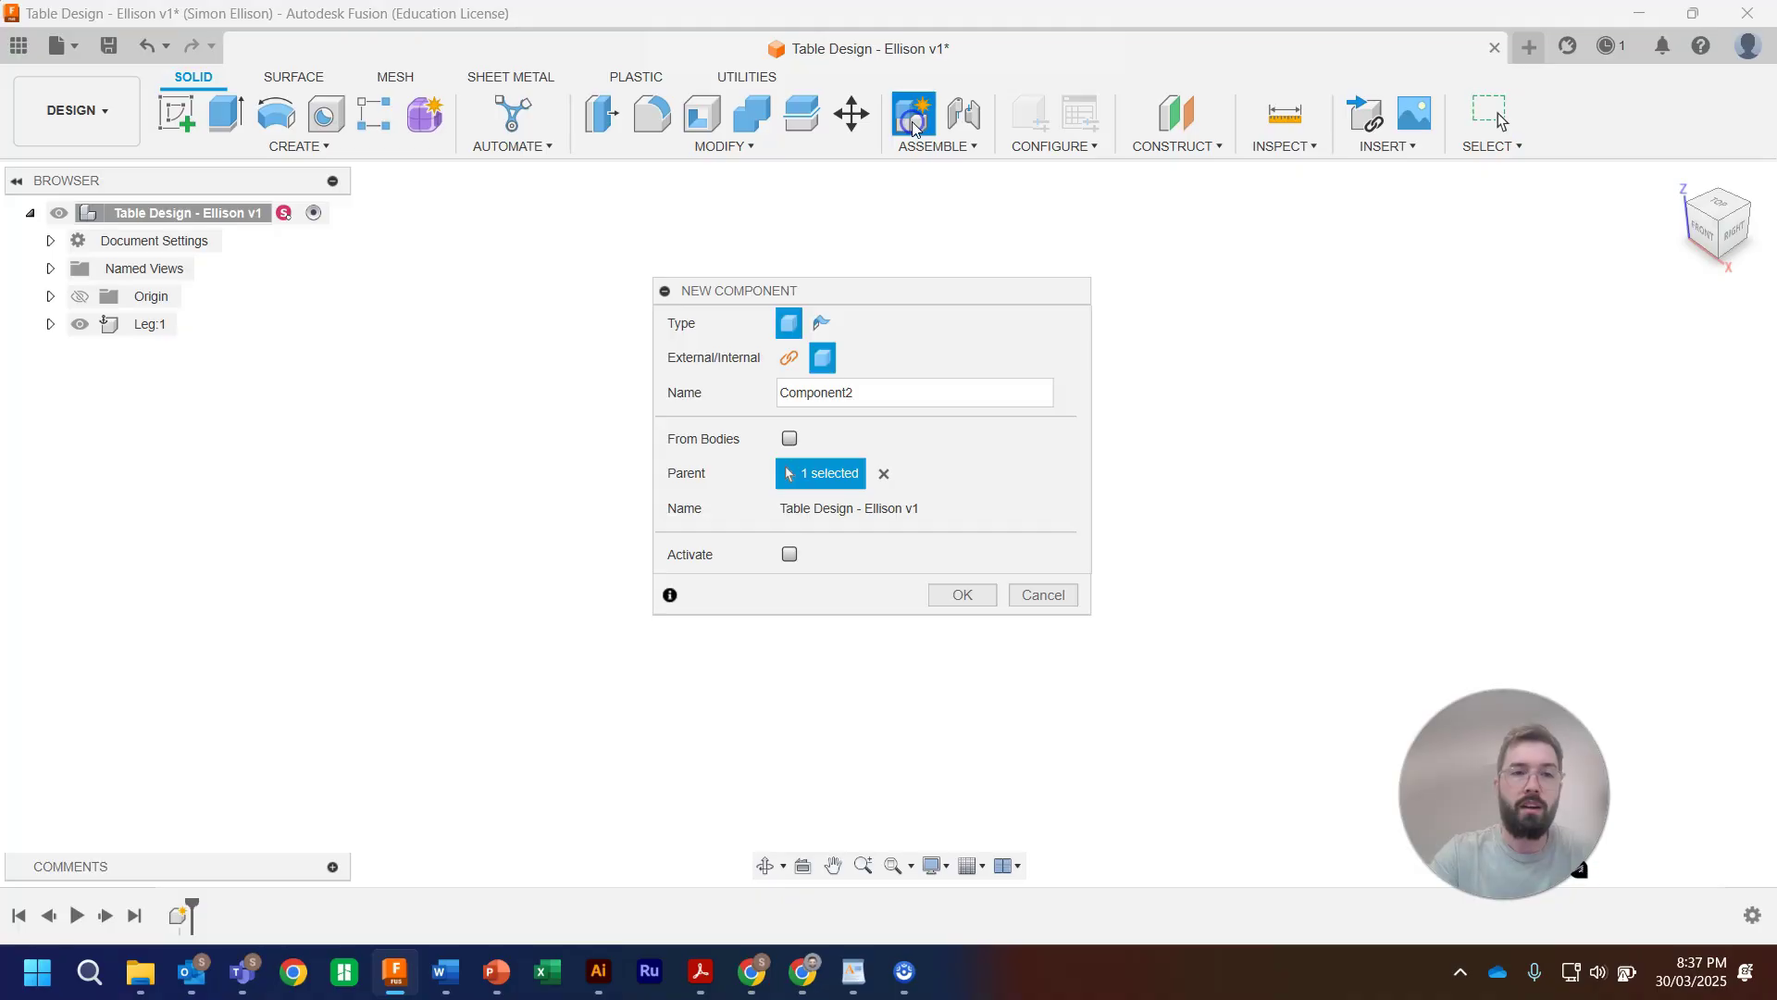
{"action": "left_click_drag", "start_coordinate": [889, 392], "coordinate": [716, 388]}
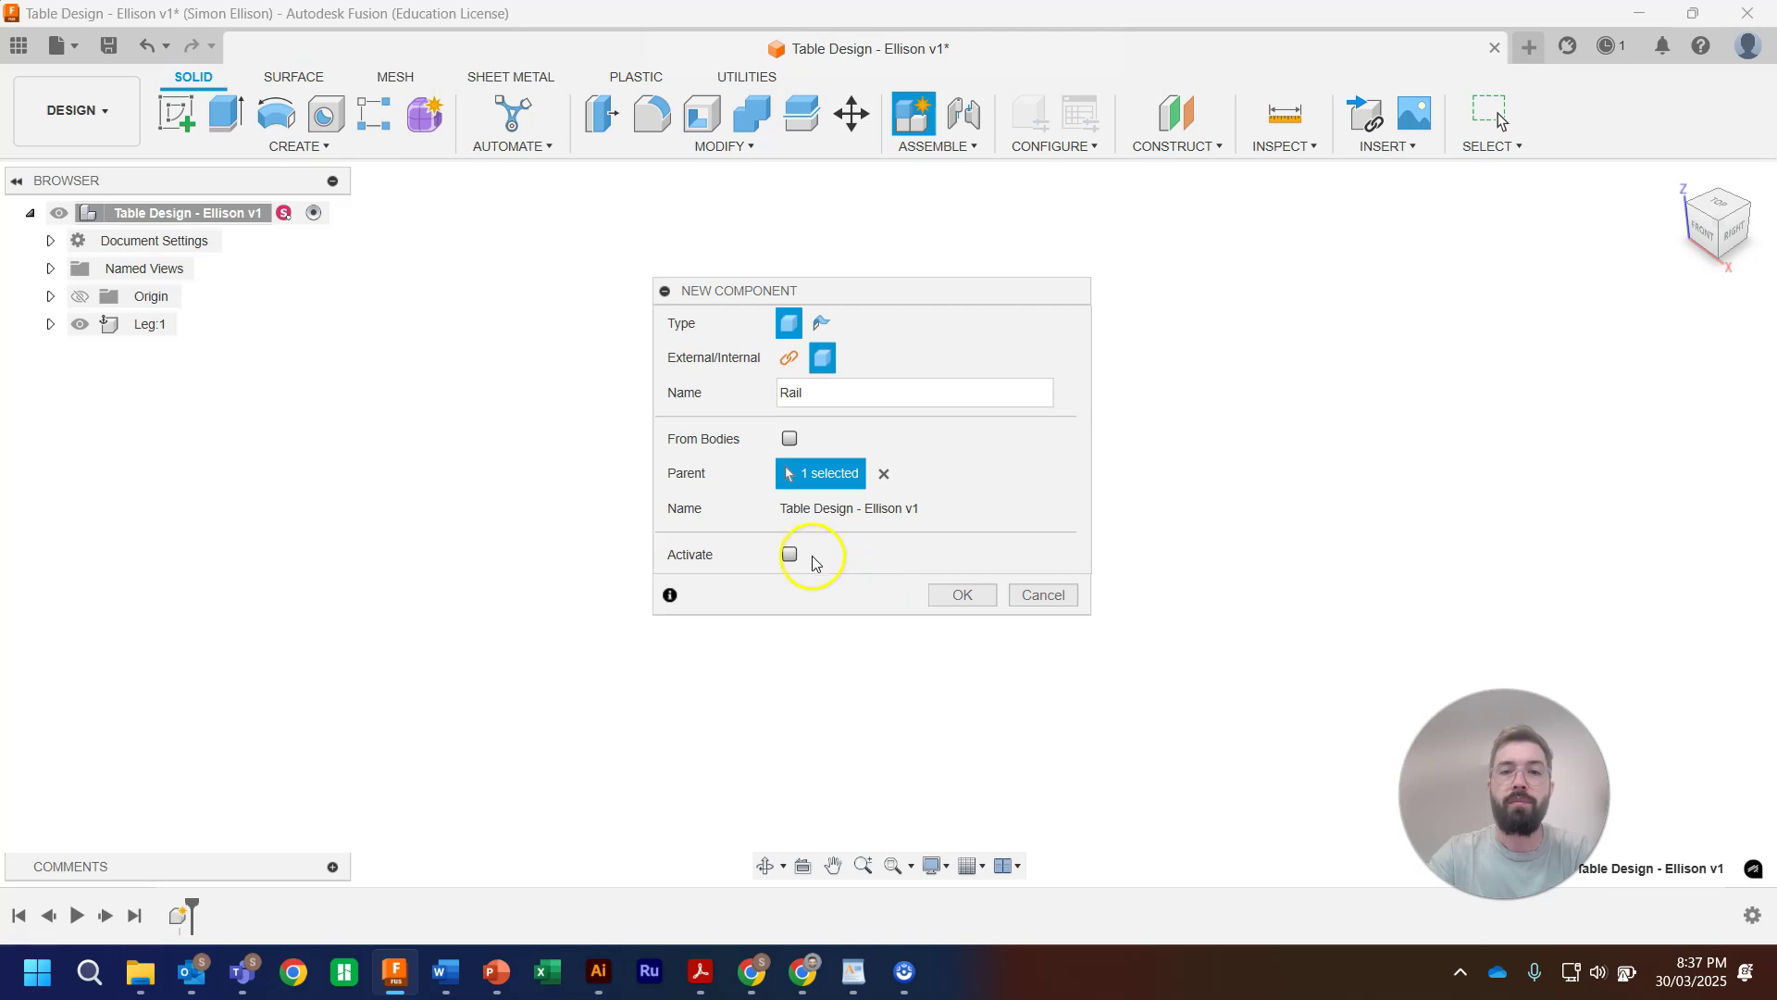
{"action": "left_click", "coordinate": [959, 602]}
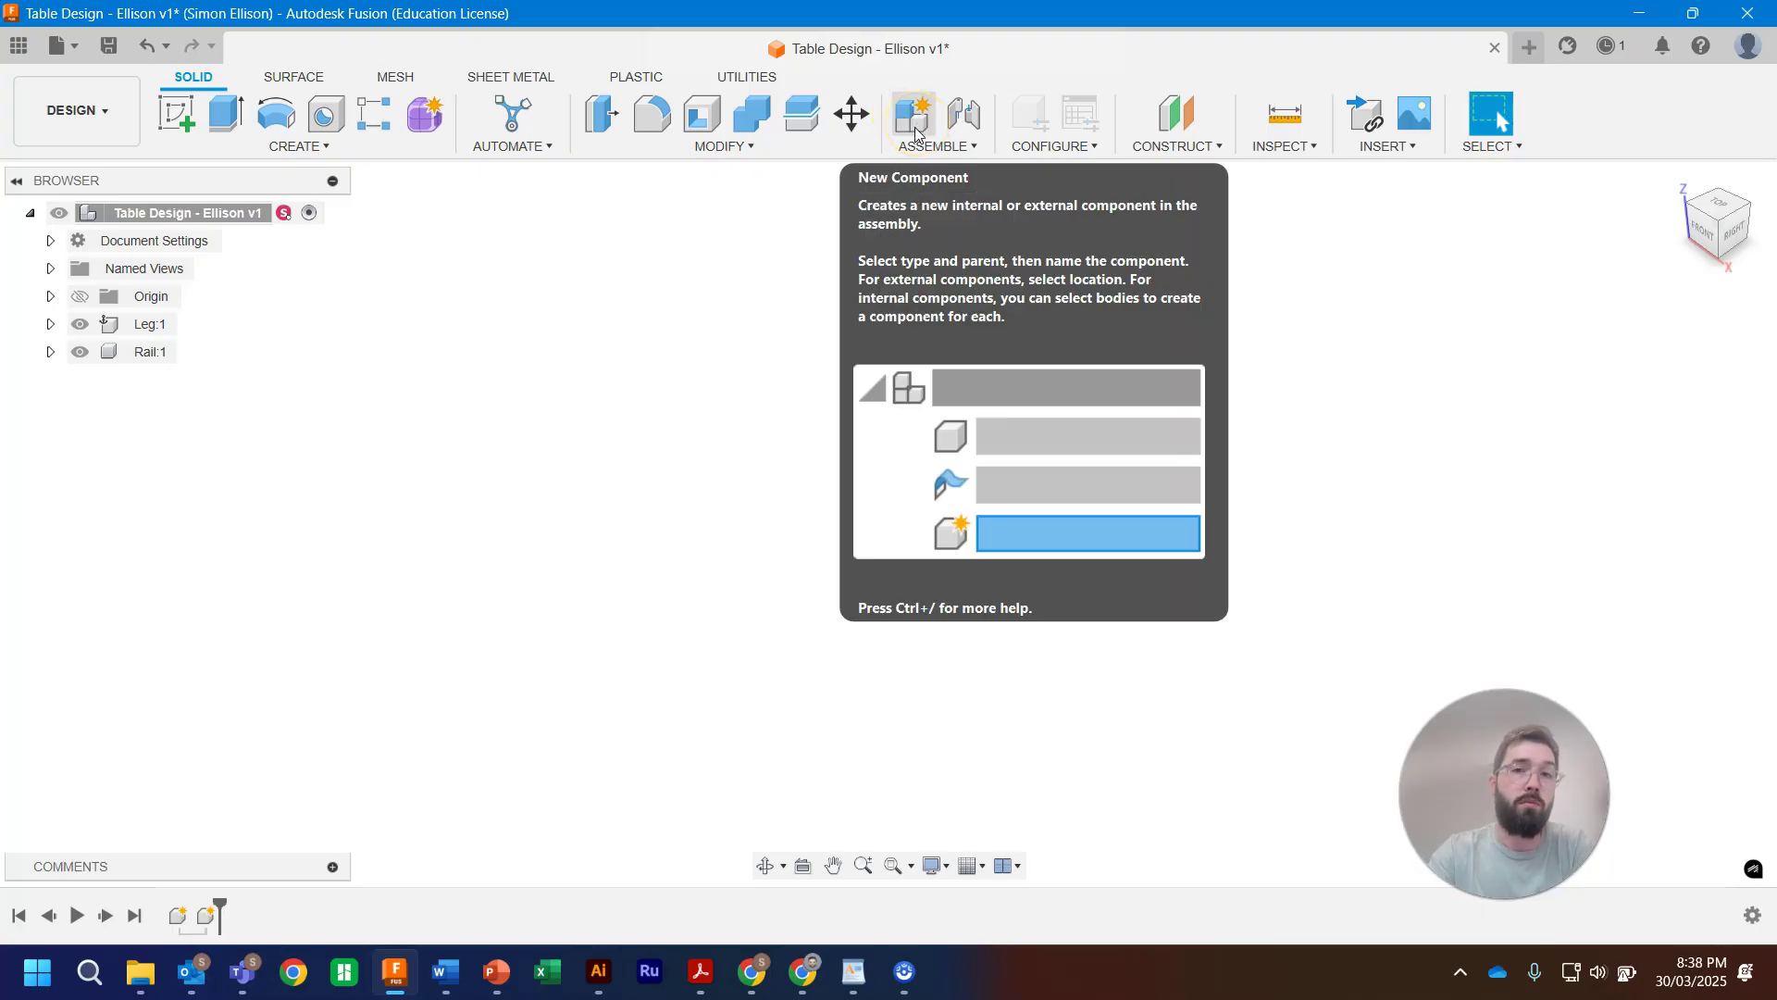
Step: Create an internal component named Long rail under the top-level design and make it the active component
{"action": "left_click", "coordinate": [915, 132]}
{"action": "left_click", "coordinate": [789, 552]}
{"action": "left_click_drag", "start_coordinate": [875, 393], "coordinate": [731, 393]}
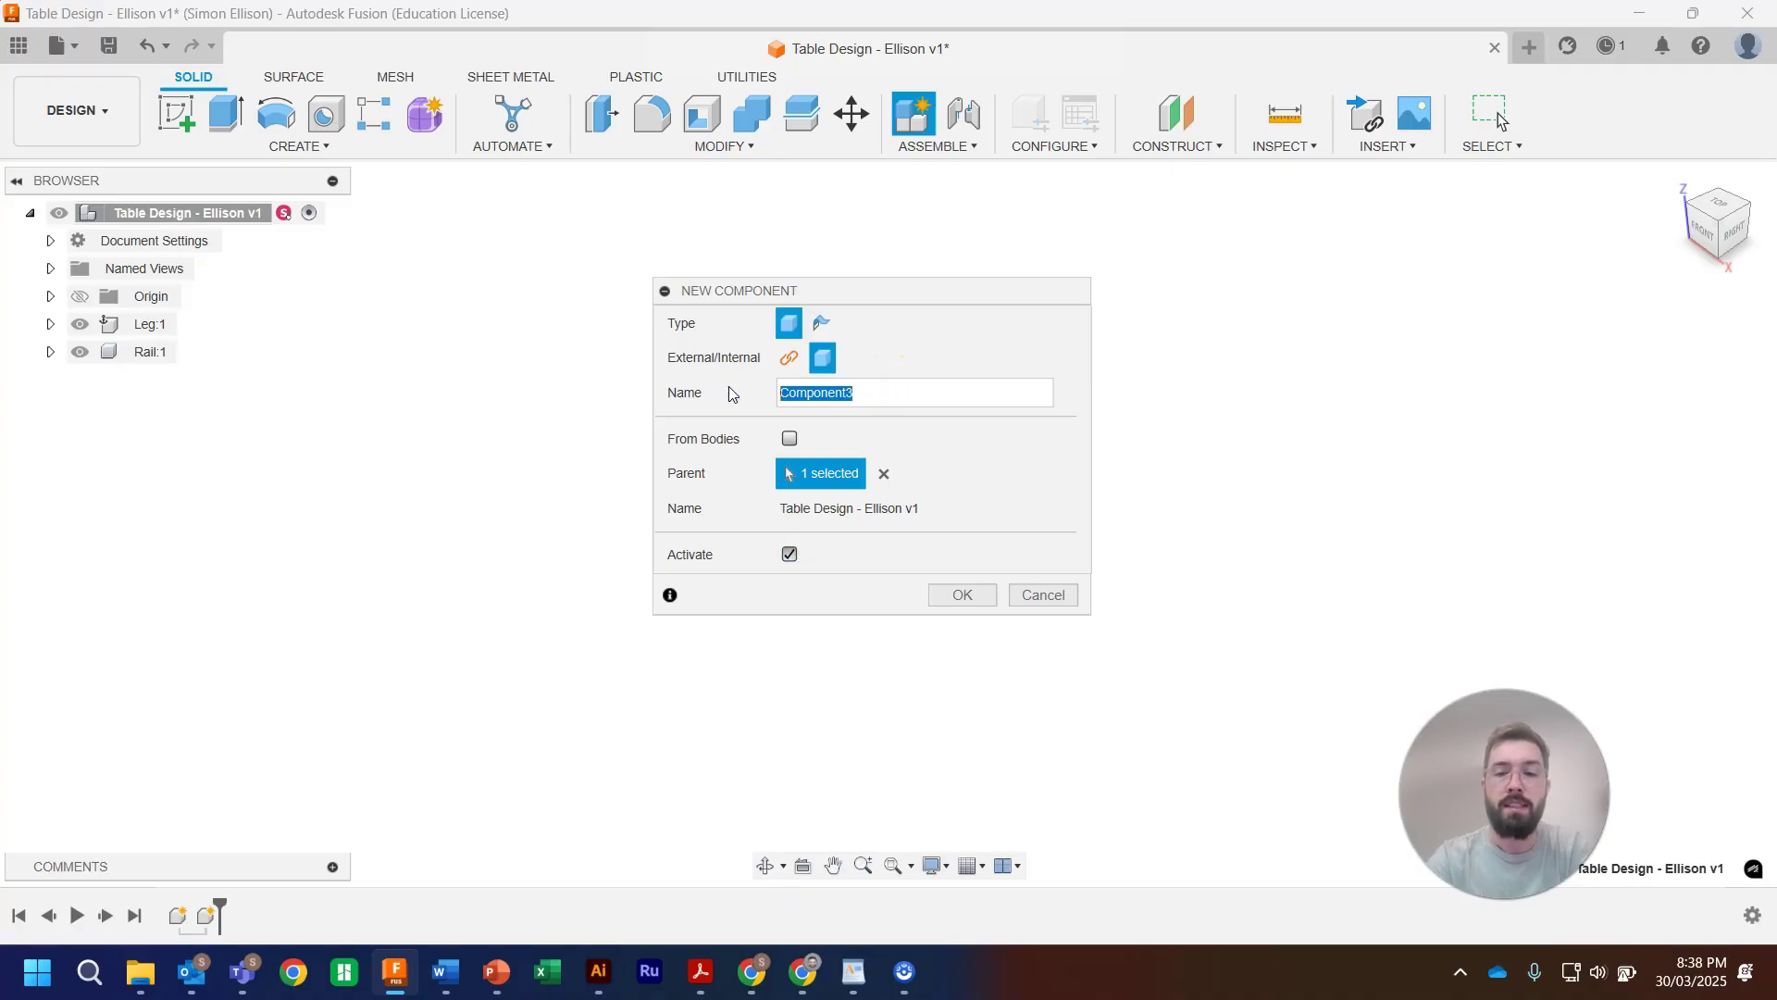
{"action": "type", "text": "Long rail"}
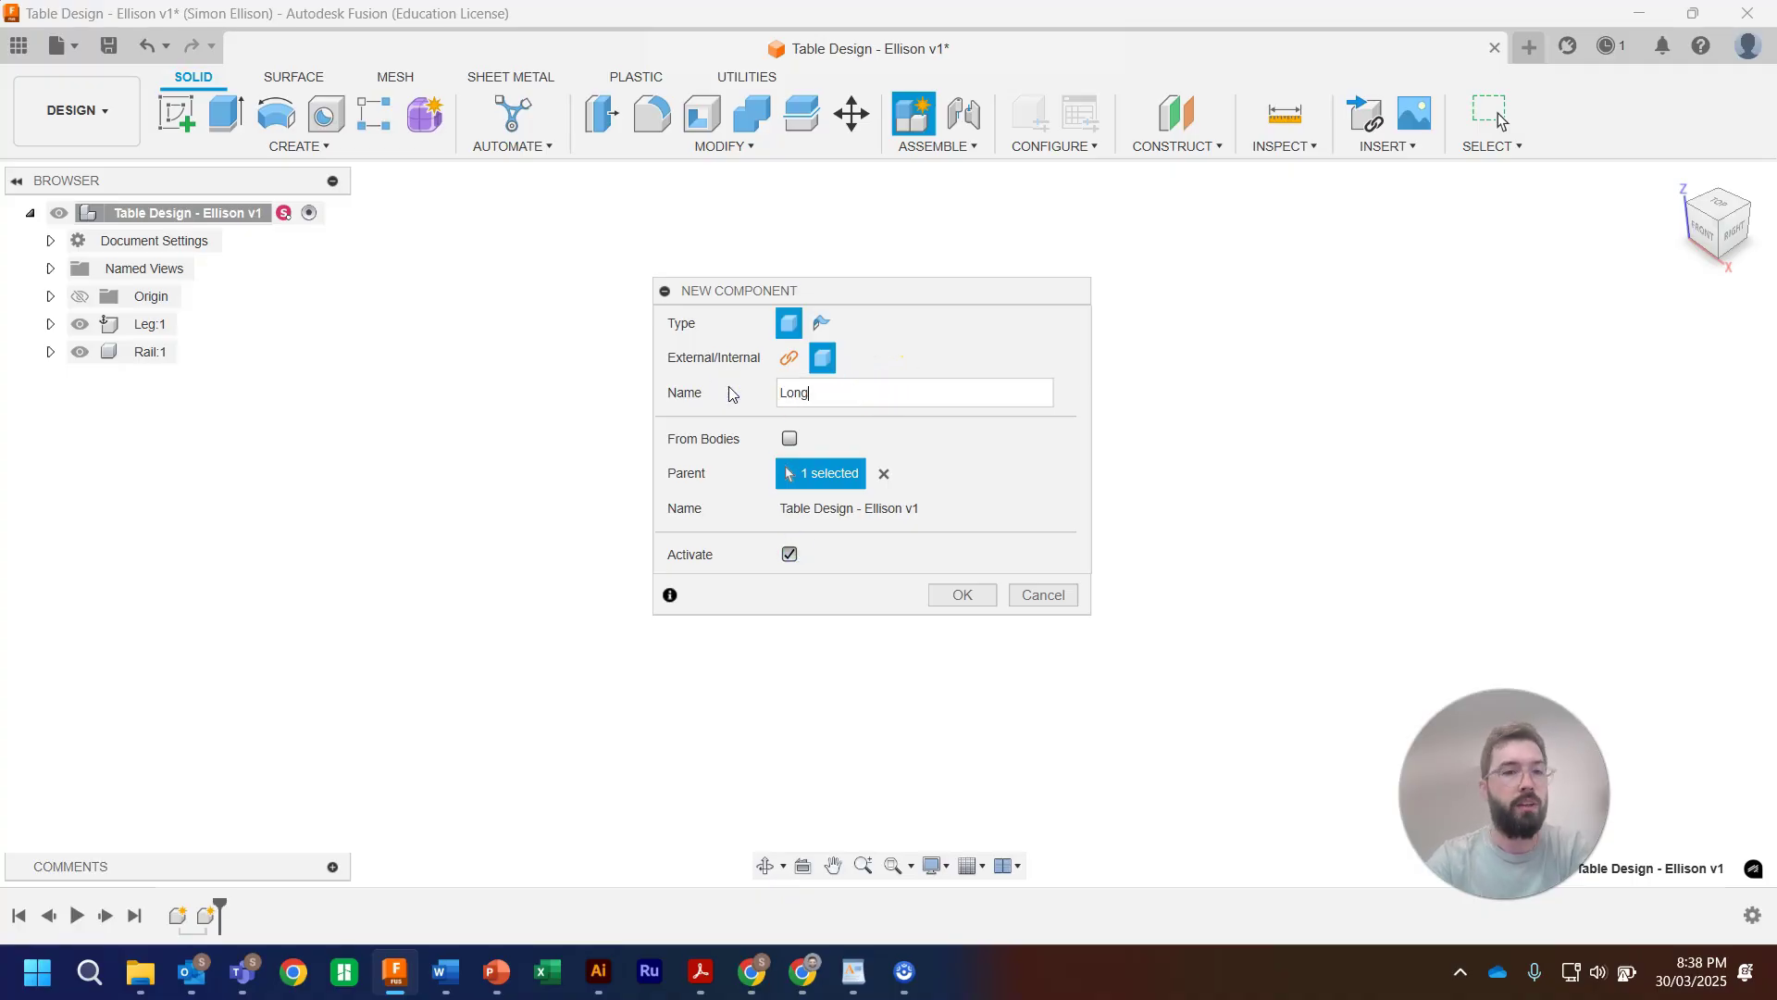
{"action": "left_click", "coordinate": [962, 594]}
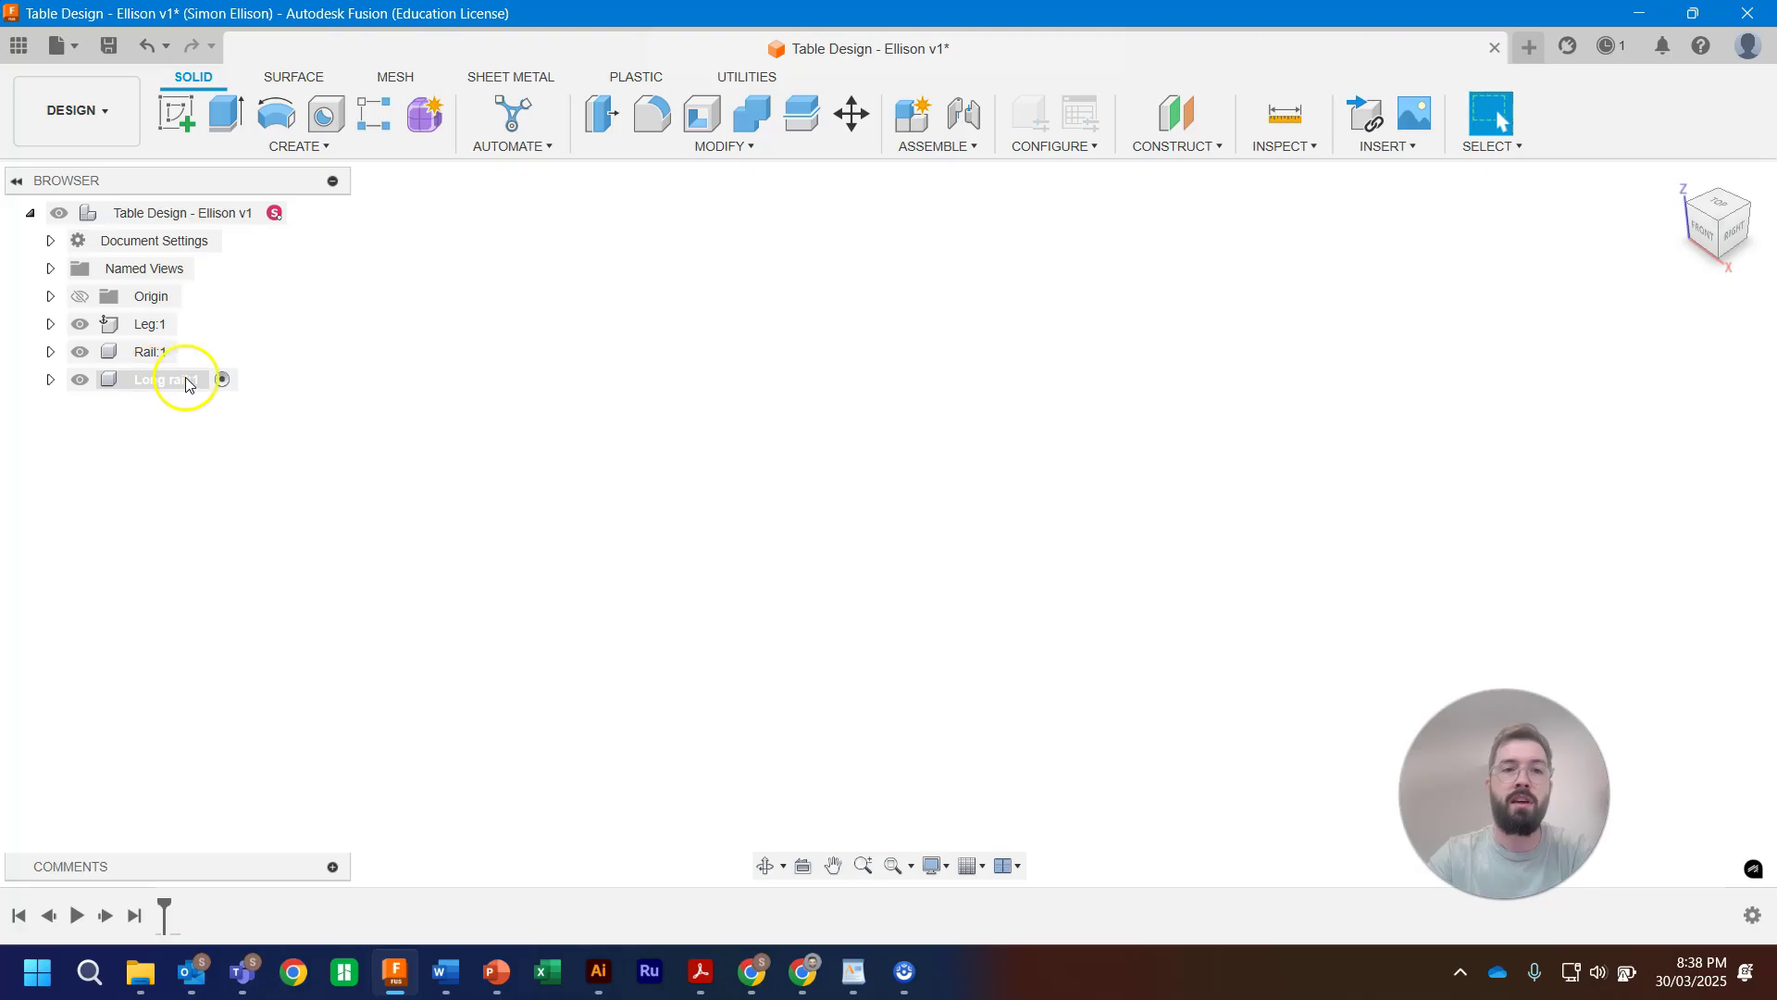
Step: Create an internal component named Stud with Long rail as its parent, without activating it
{"action": "left_click", "coordinate": [912, 113]}
{"action": "left_click", "coordinate": [863, 396]}
{"action": "left_click_drag", "start_coordinate": [863, 396], "coordinate": [758, 396]}
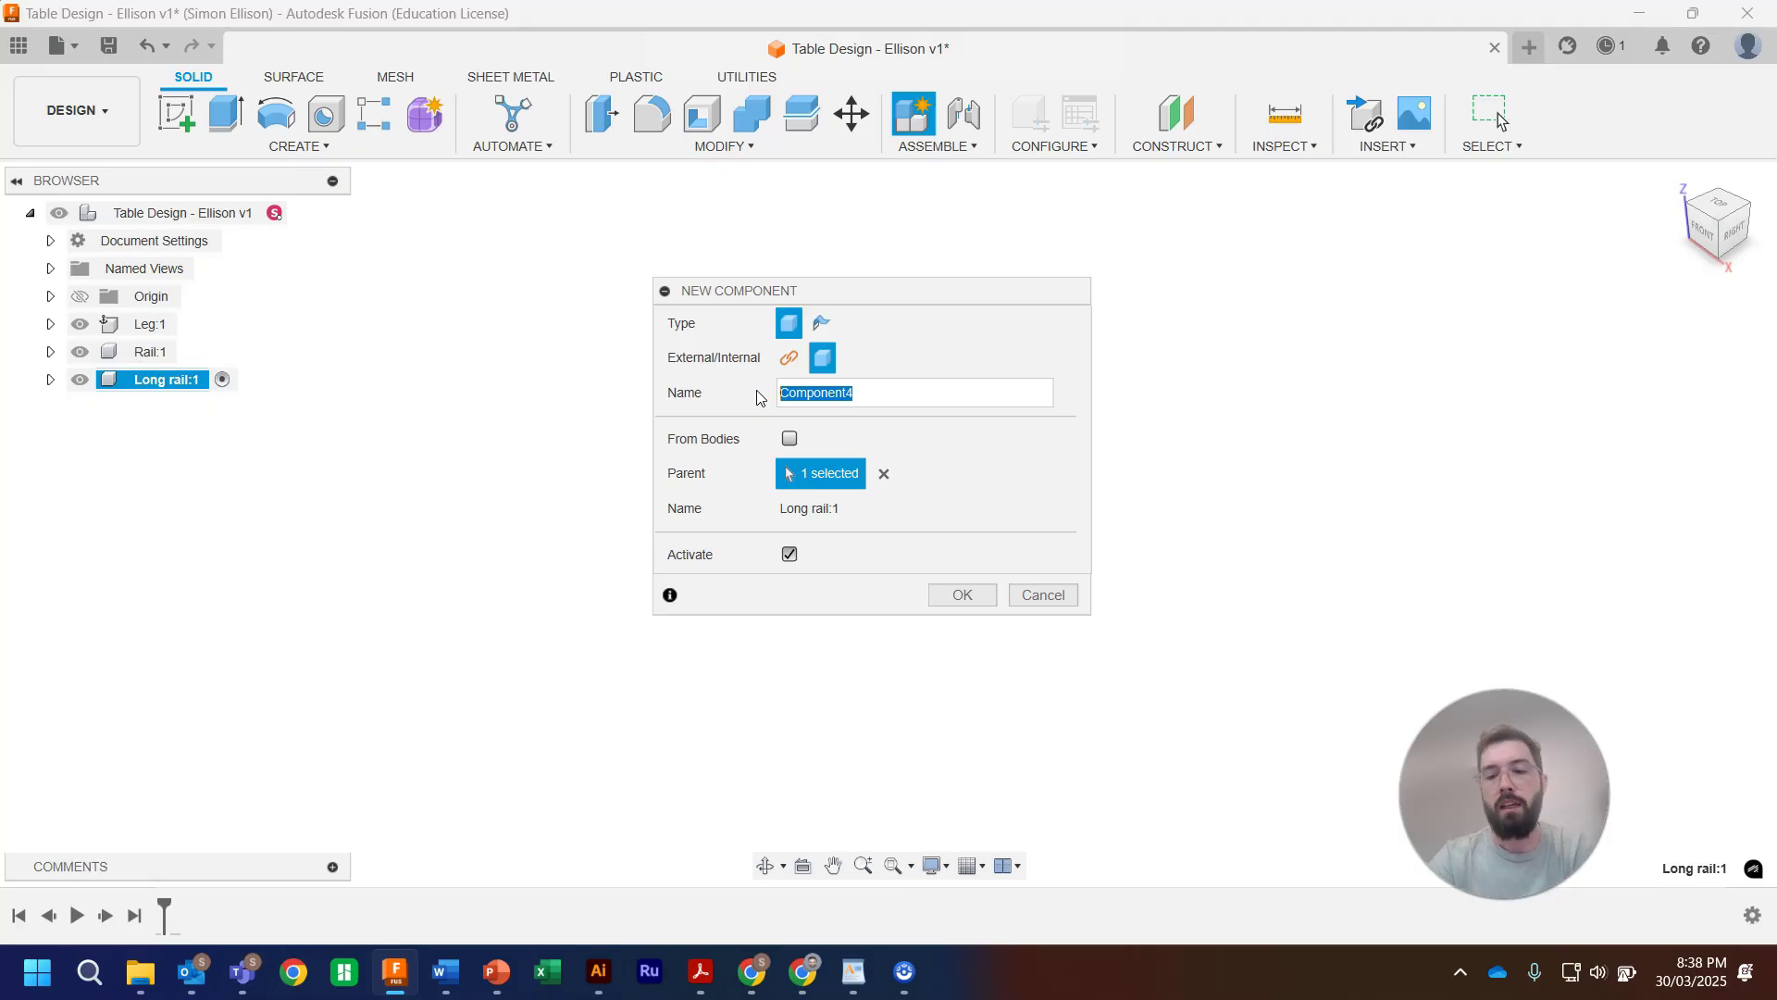
{"action": "type", "text": "Stud"}
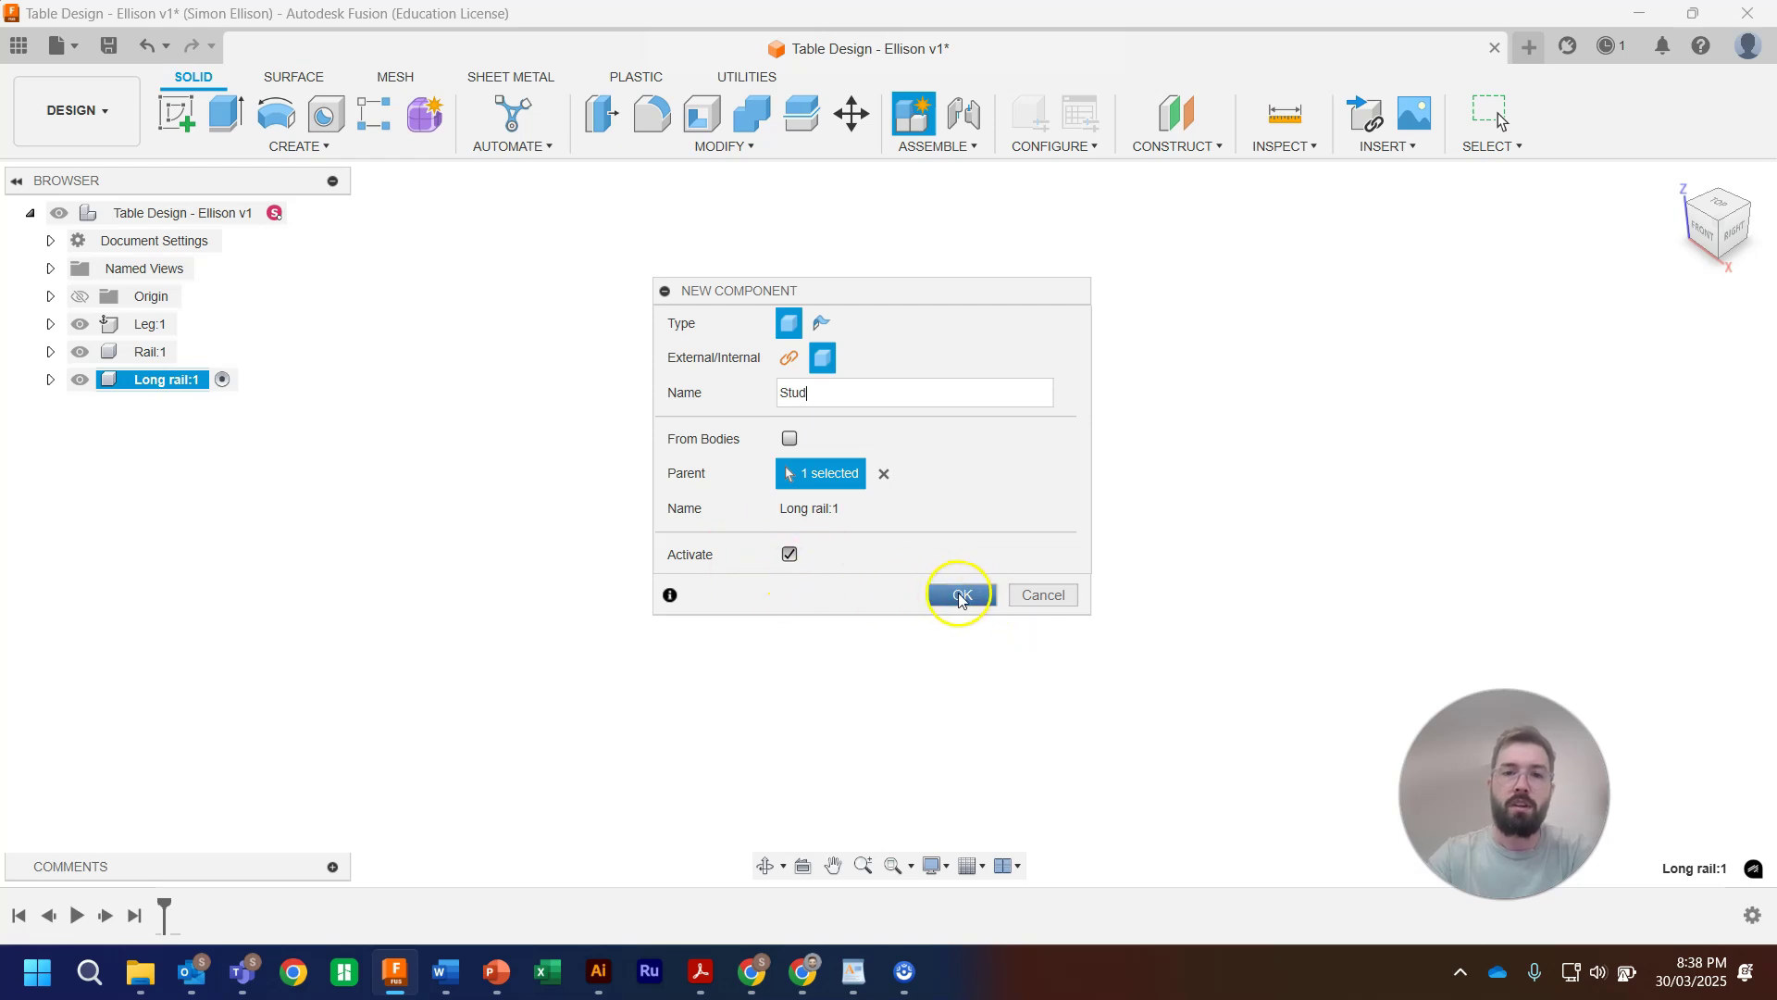
{"action": "left_click", "coordinate": [790, 554]}
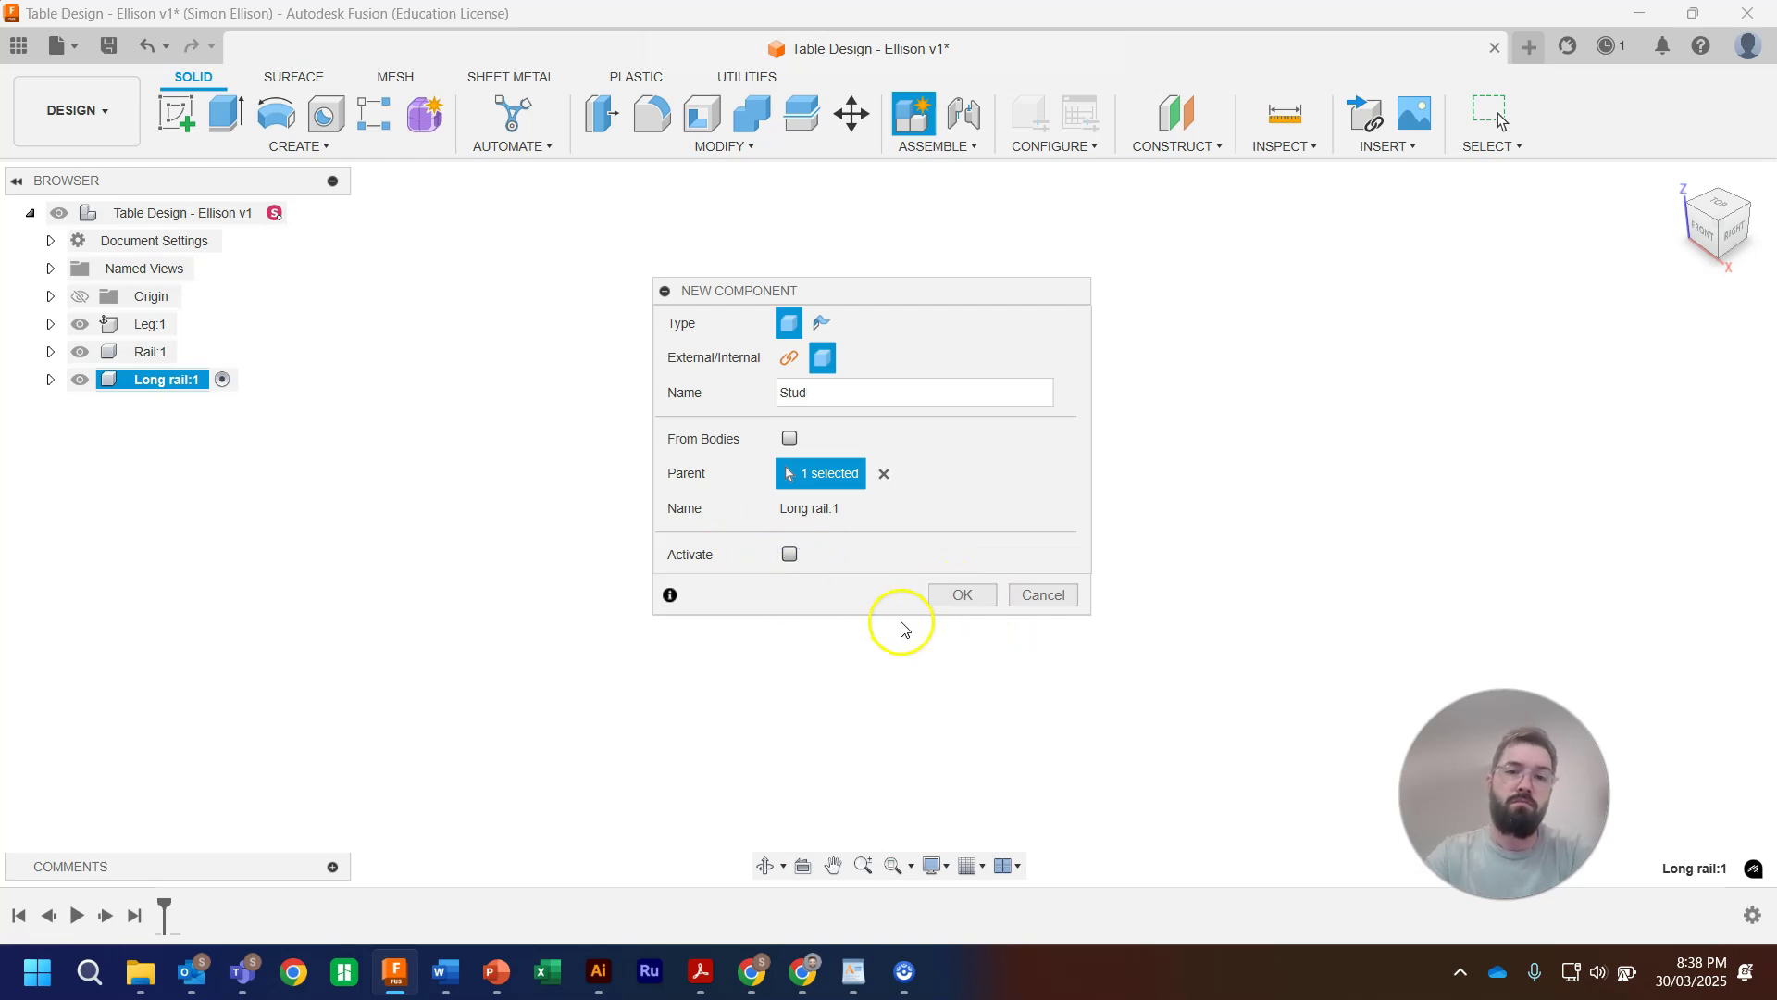
{"action": "left_click", "coordinate": [962, 595]}
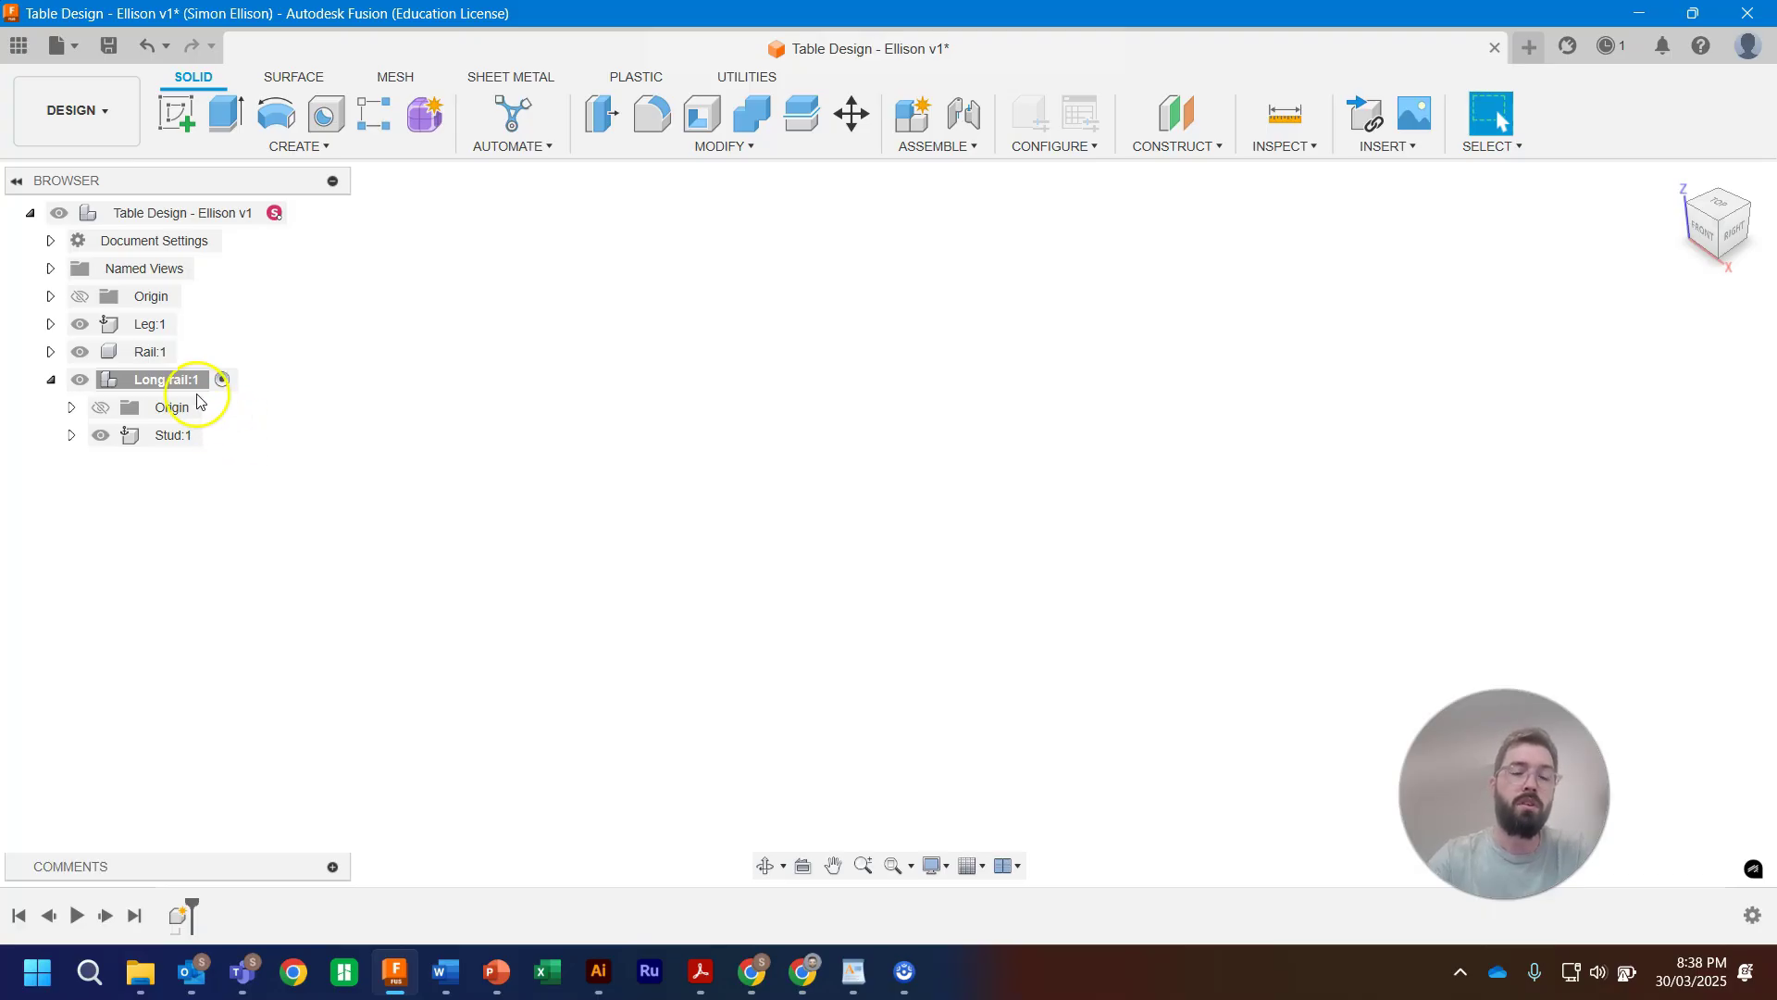
{"action": "left_click", "coordinate": [910, 114]}
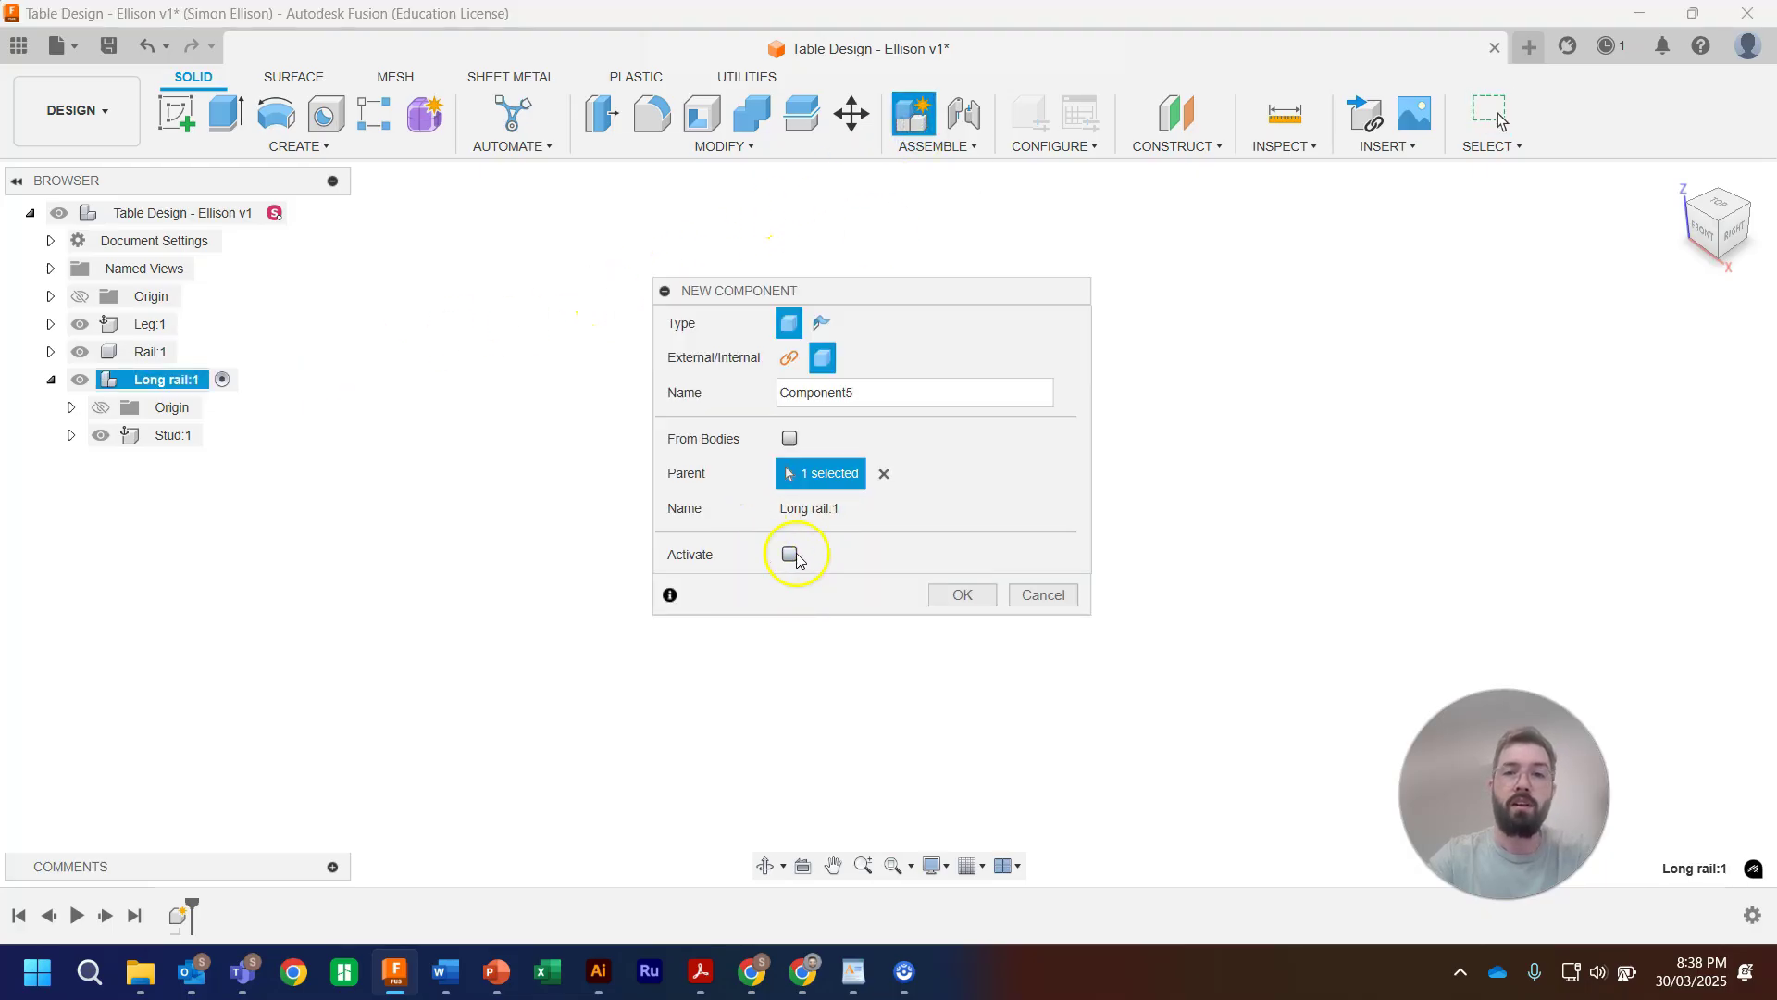
{"action": "left_click", "coordinate": [1041, 595]}
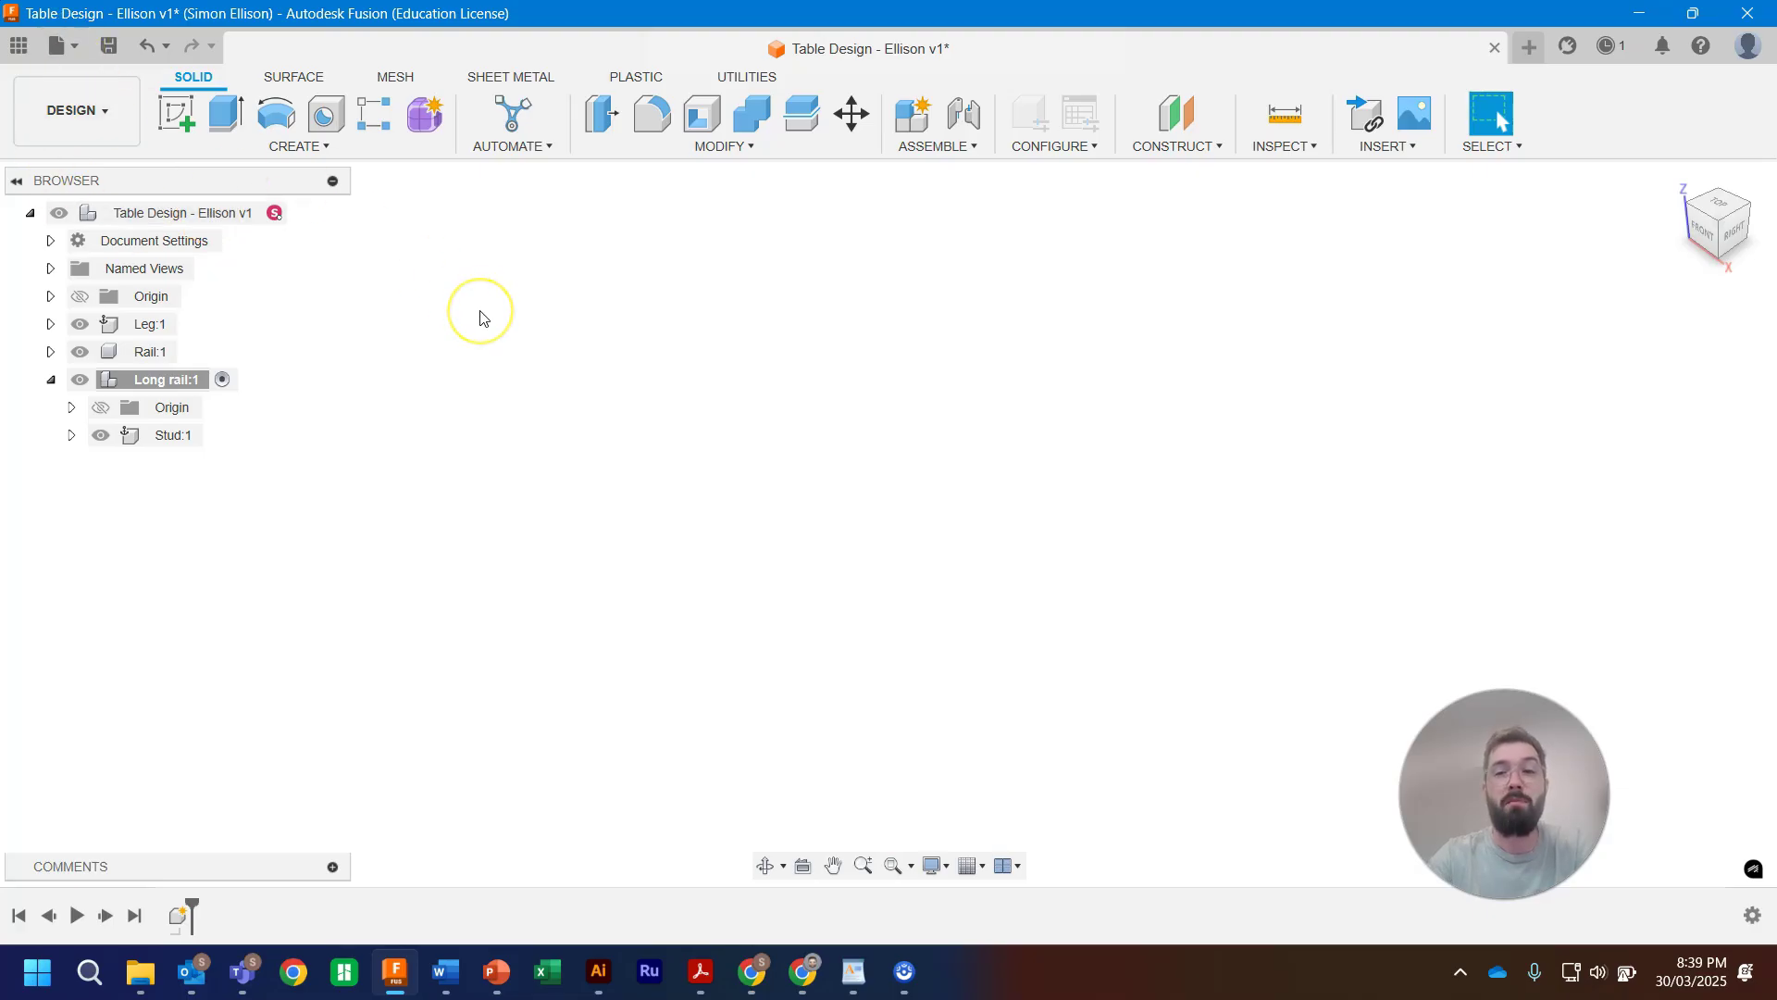
Step: Save a new version of the design with a version description about making components
{"action": "left_click", "coordinate": [80, 51]}
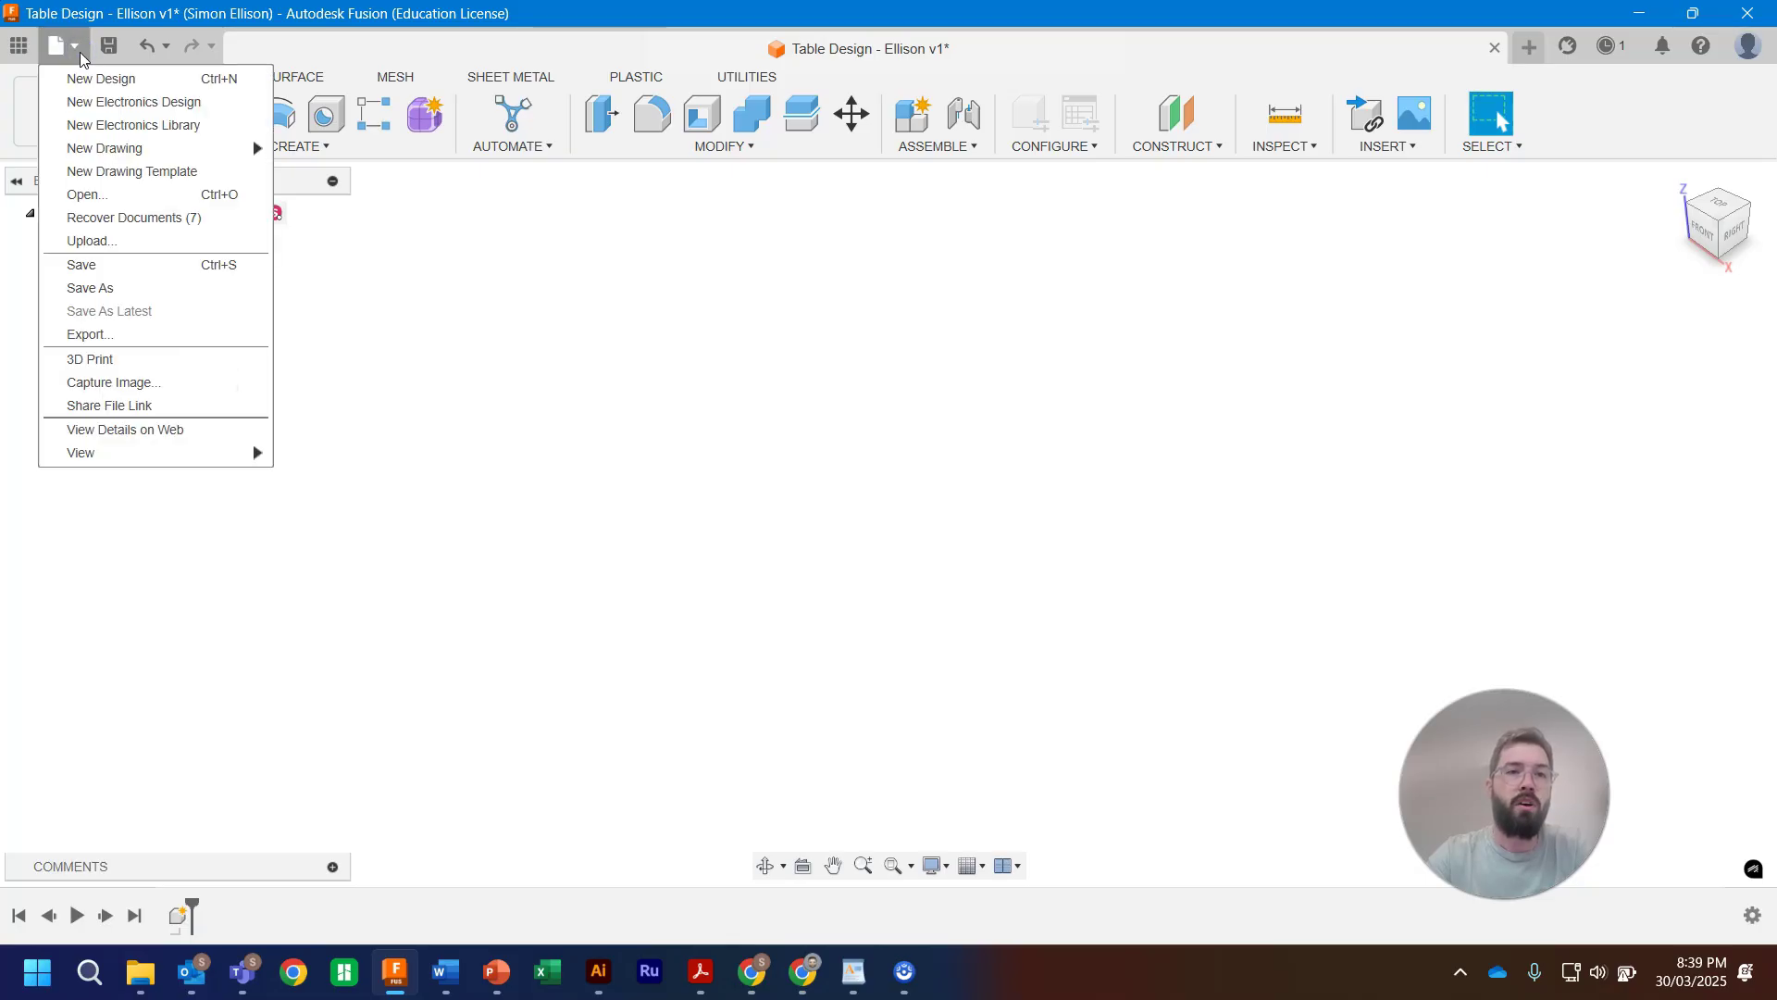
{"action": "left_click", "coordinate": [117, 273]}
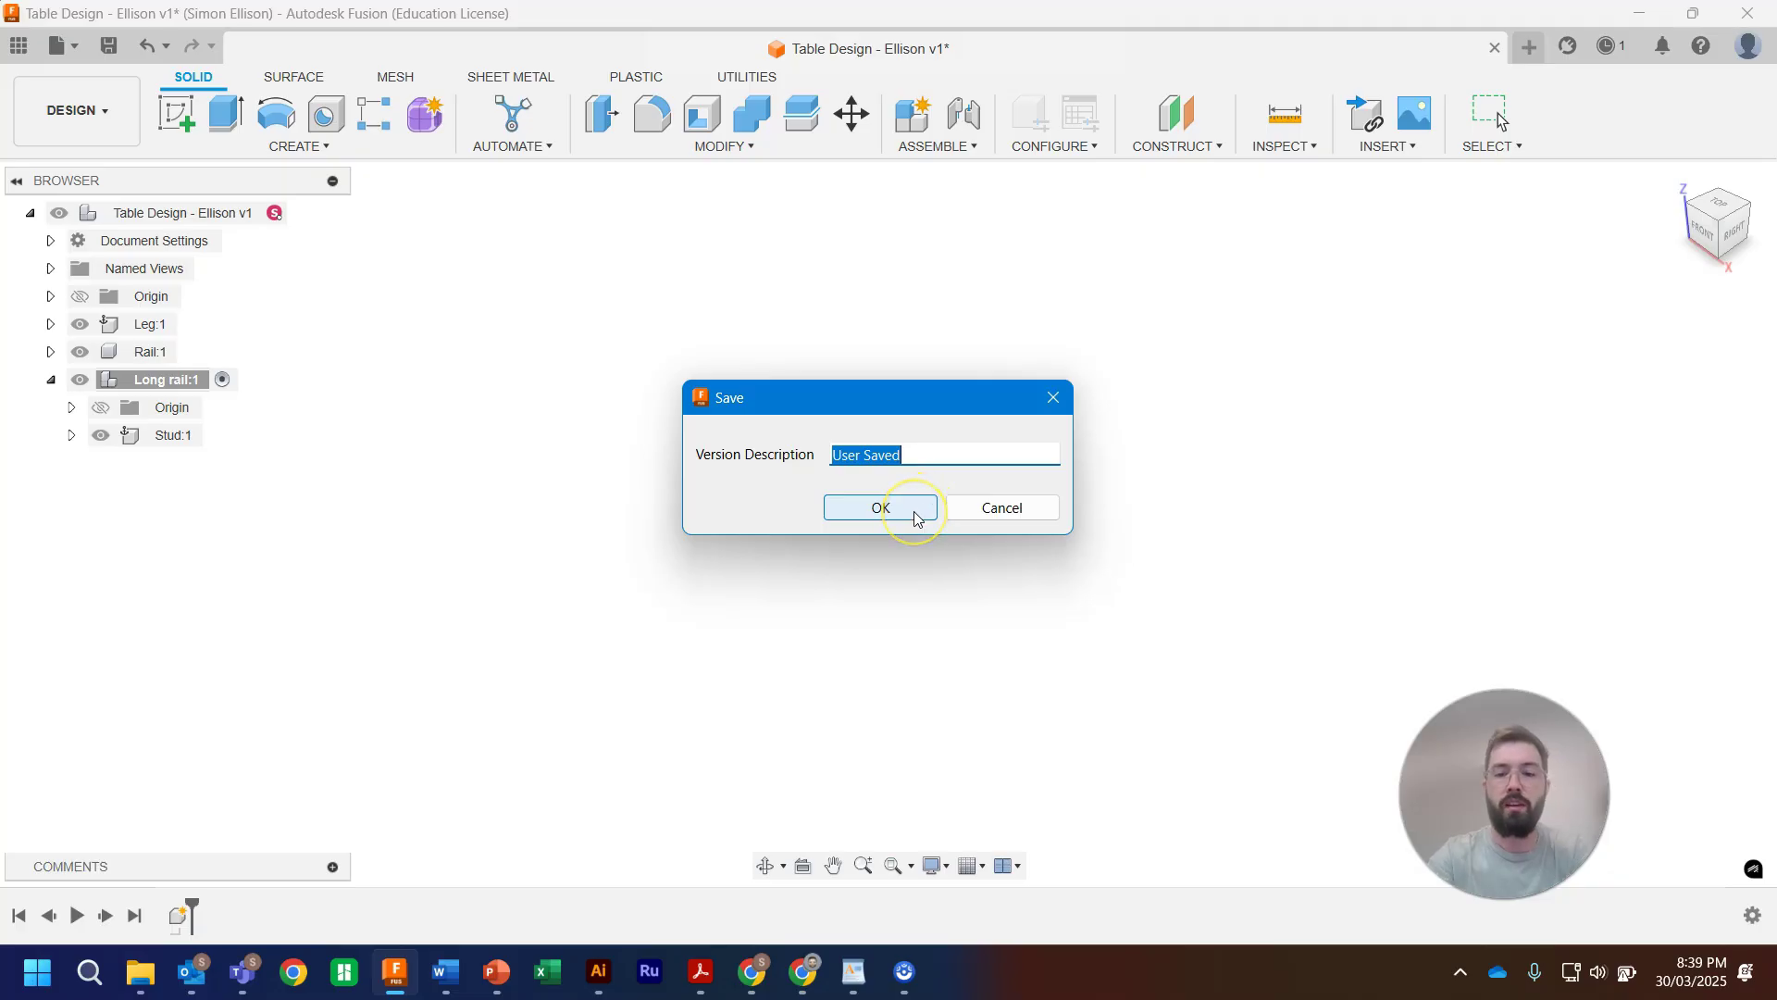
{"action": "type", "text": "F"}
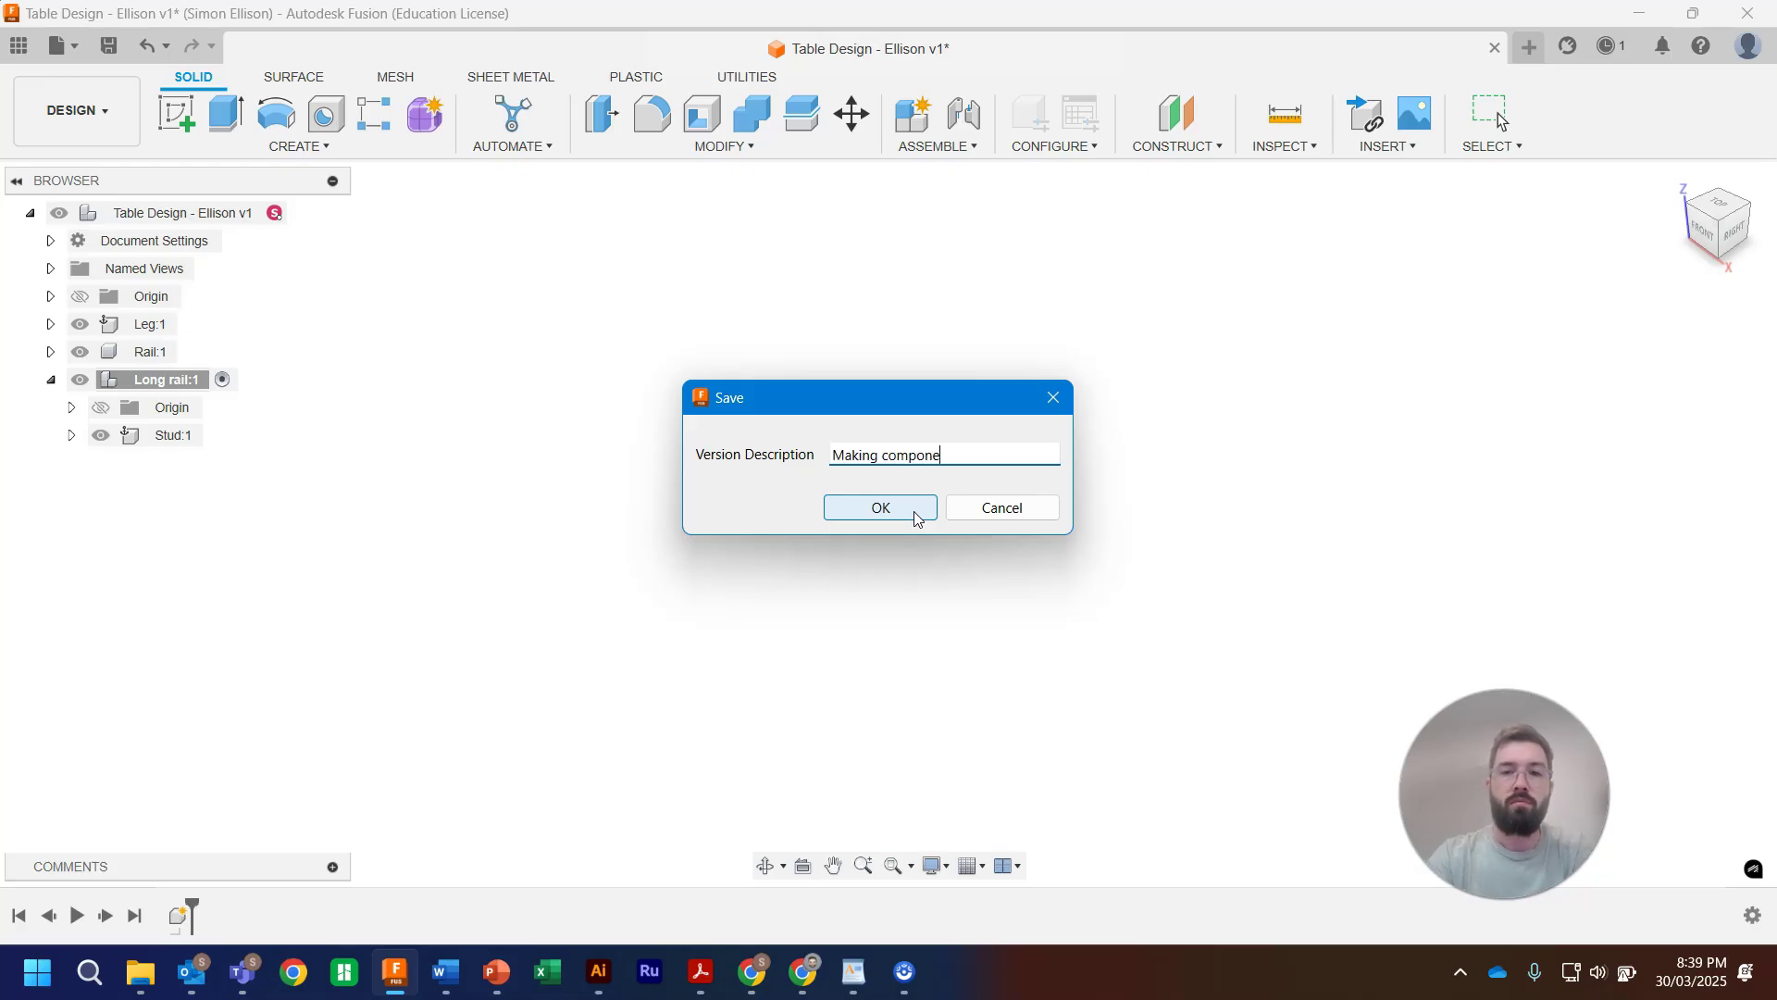
{"action": "left_click", "coordinate": [915, 515]}
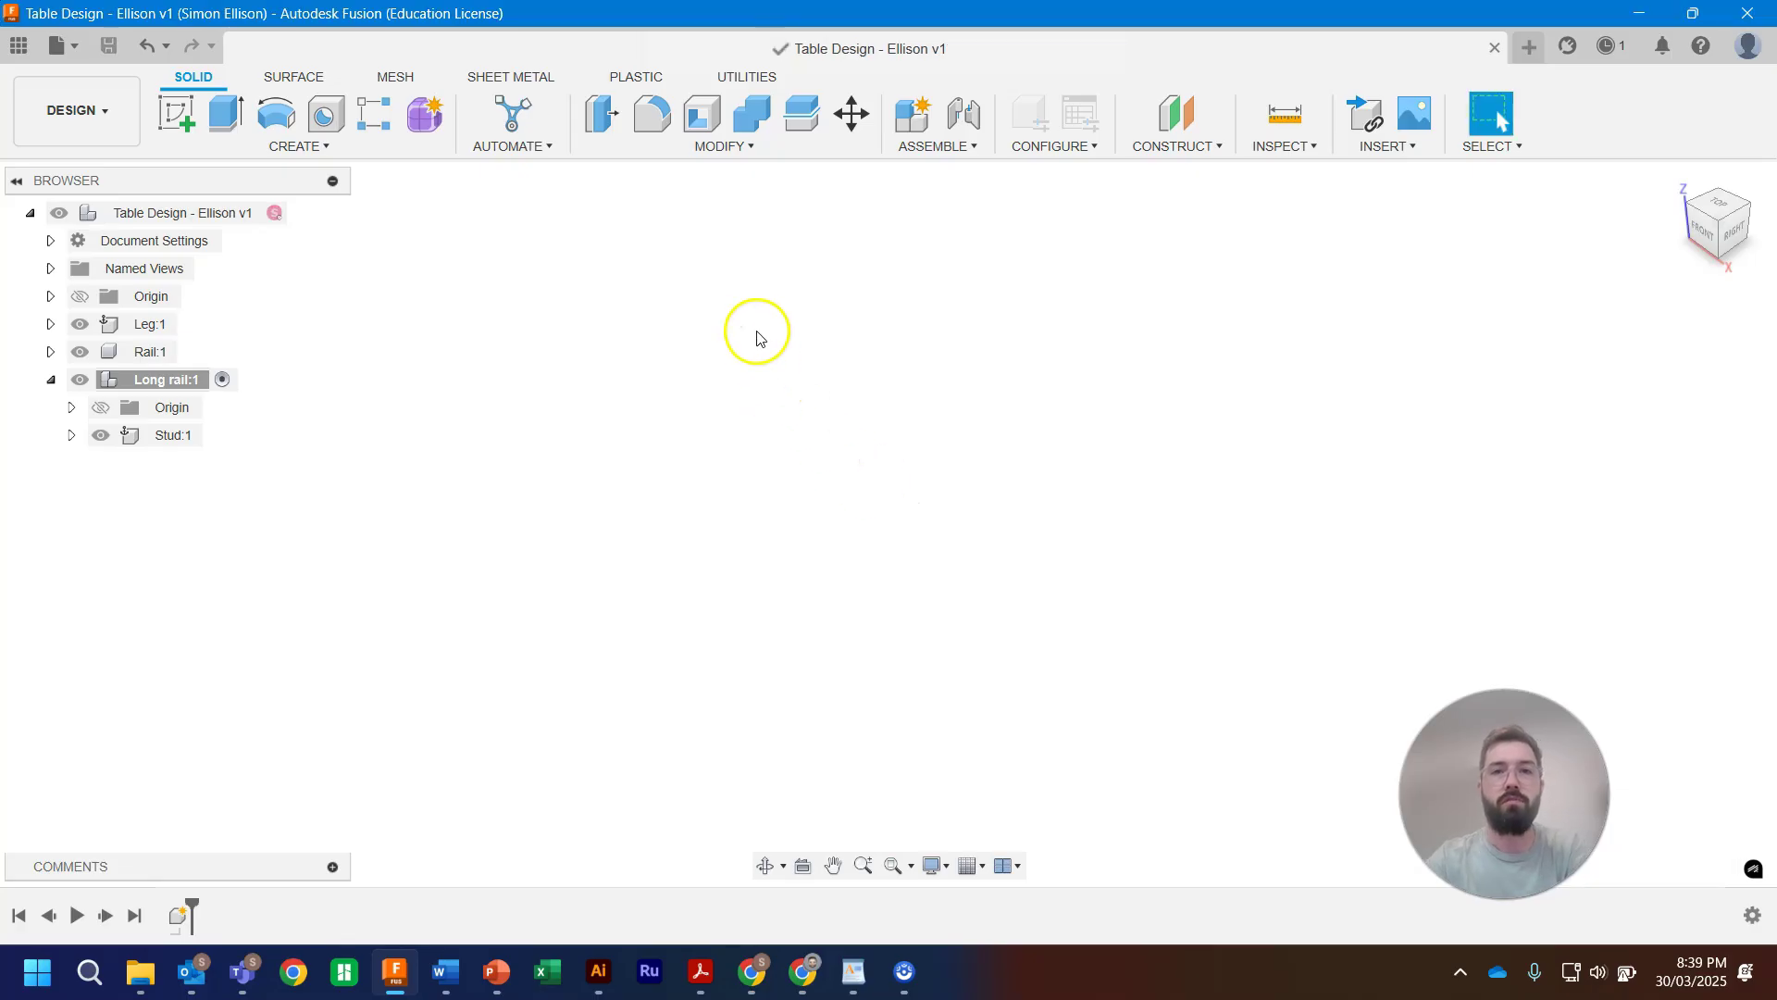